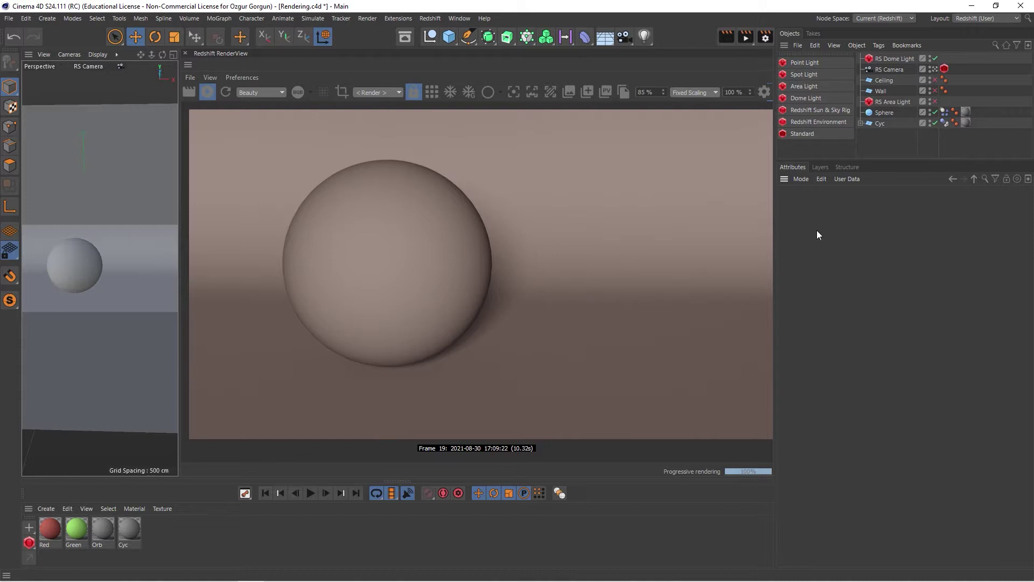
Bring up the Redshift Global Illumination settings and move the window off the object list.
{"action": "left_click", "coordinate": [765, 37]}
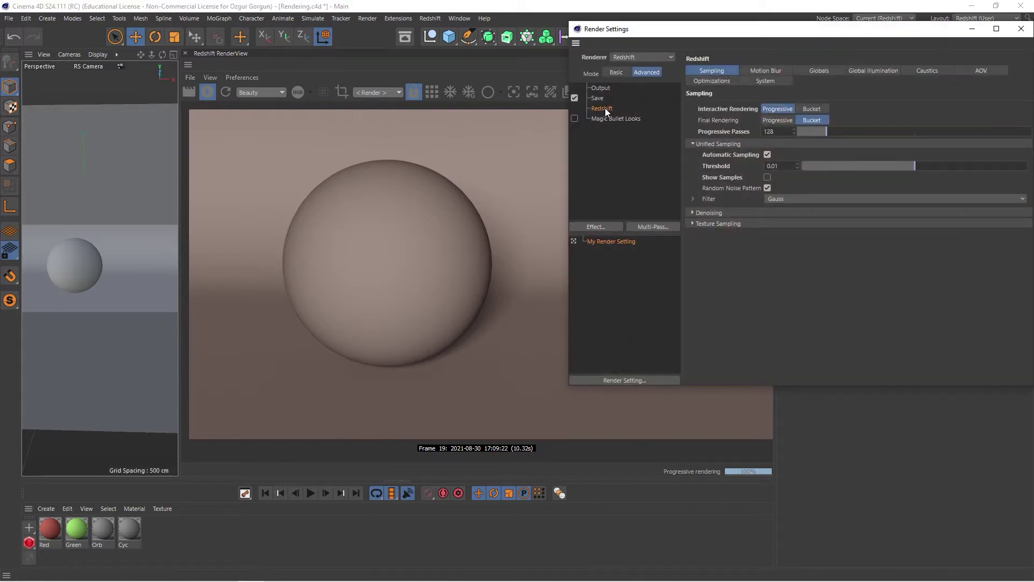
{"action": "left_click", "coordinate": [884, 71]}
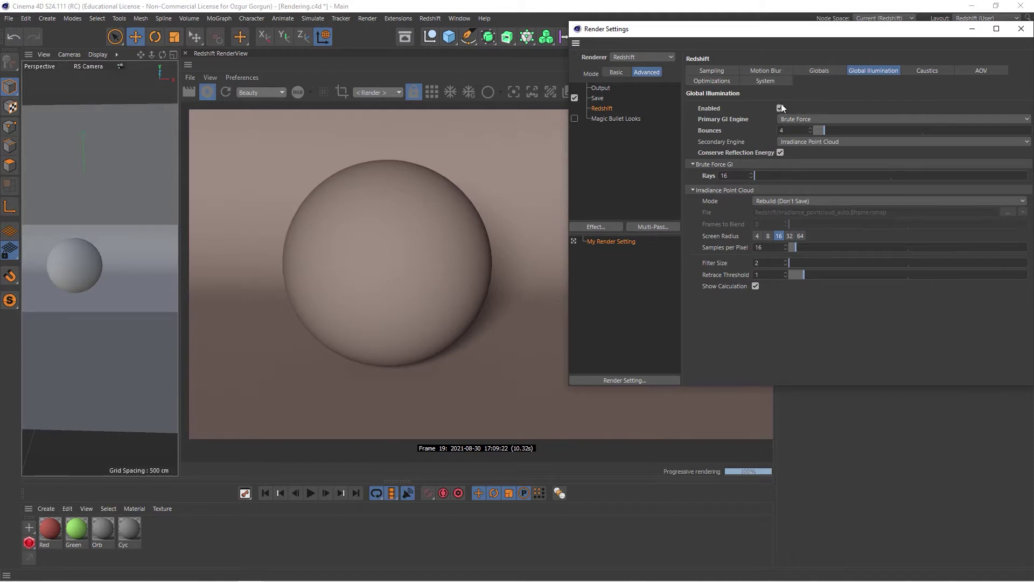
{"action": "left_click_drag", "start_coordinate": [854, 28], "coordinate": [613, 141]}
Delete the RS Dome Light from the scene so the sphere renders grey.
{"action": "left_click", "coordinate": [891, 63]}
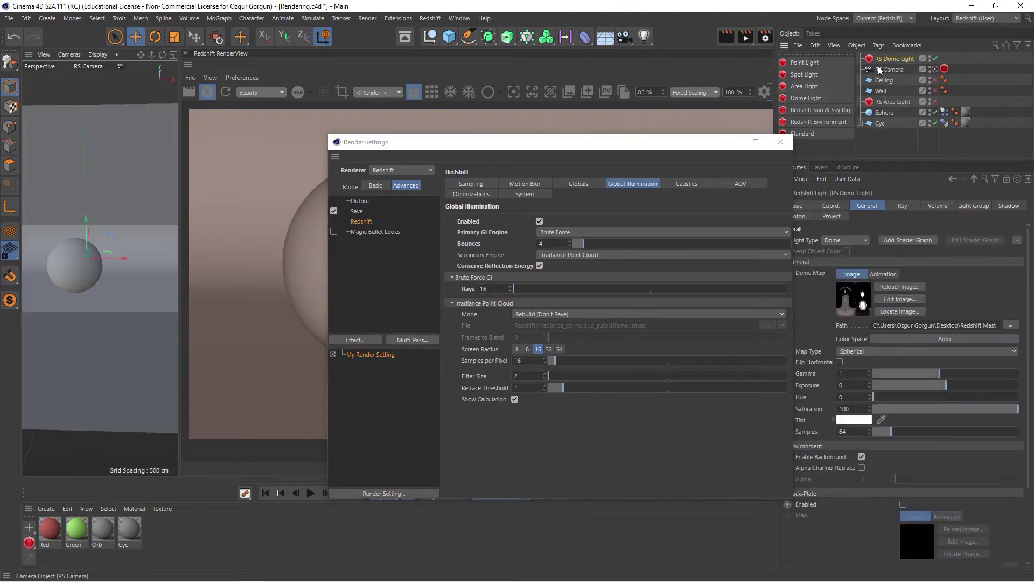
{"action": "key", "text": "Delete"}
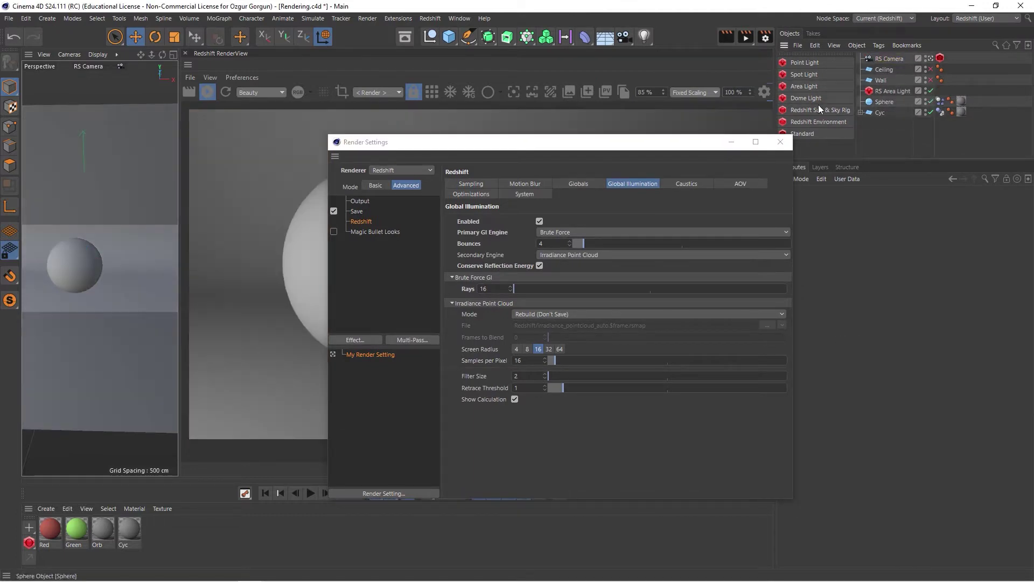
{"action": "left_click_drag", "start_coordinate": [676, 146], "coordinate": [905, 73]}
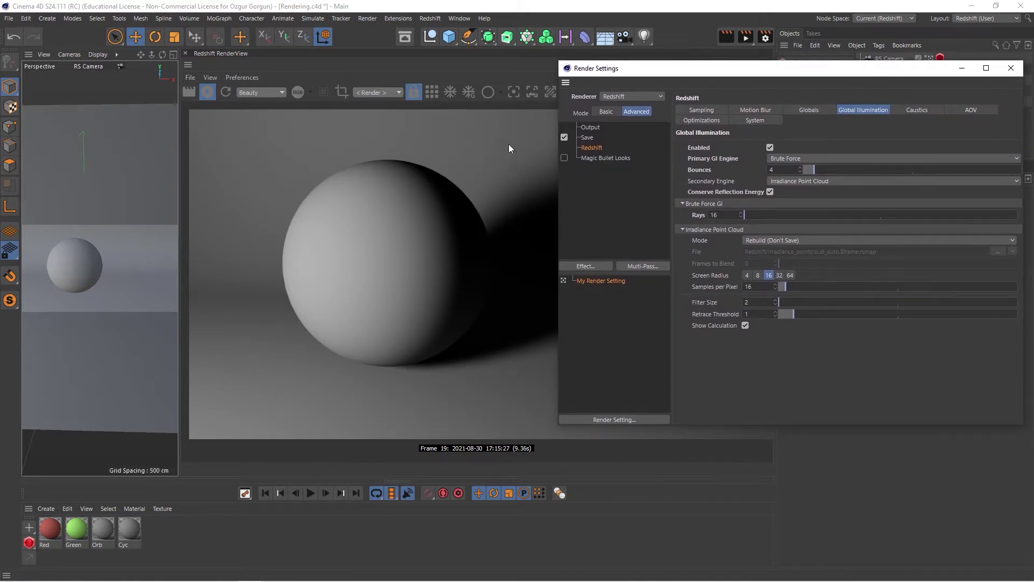
Uncheck Global Illumination Enabled, lower the settings window, and make the Wall renderable.
{"action": "left_click_drag", "start_coordinate": [558, 131], "coordinate": [676, 130]}
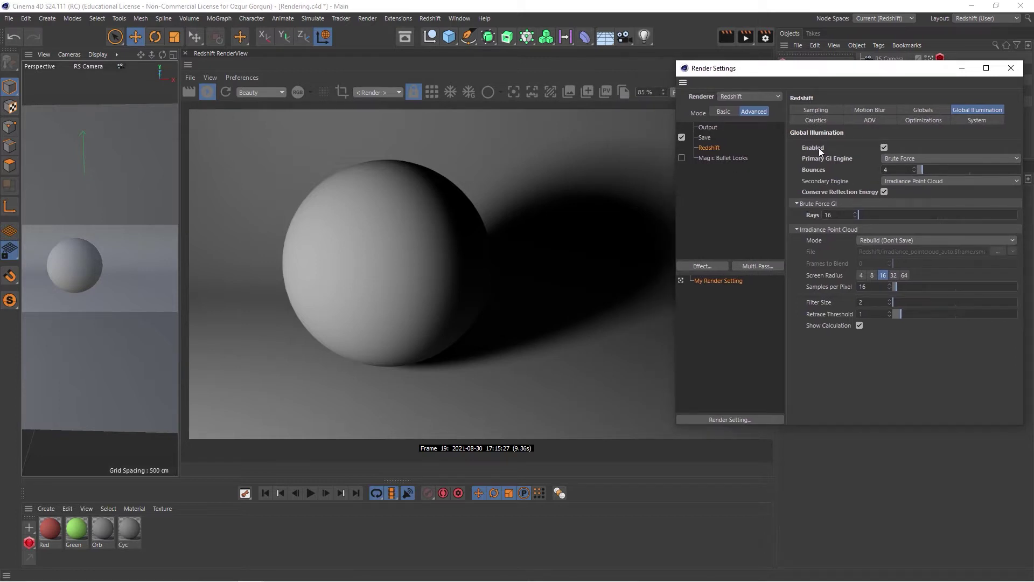
{"action": "left_click", "coordinate": [884, 147]}
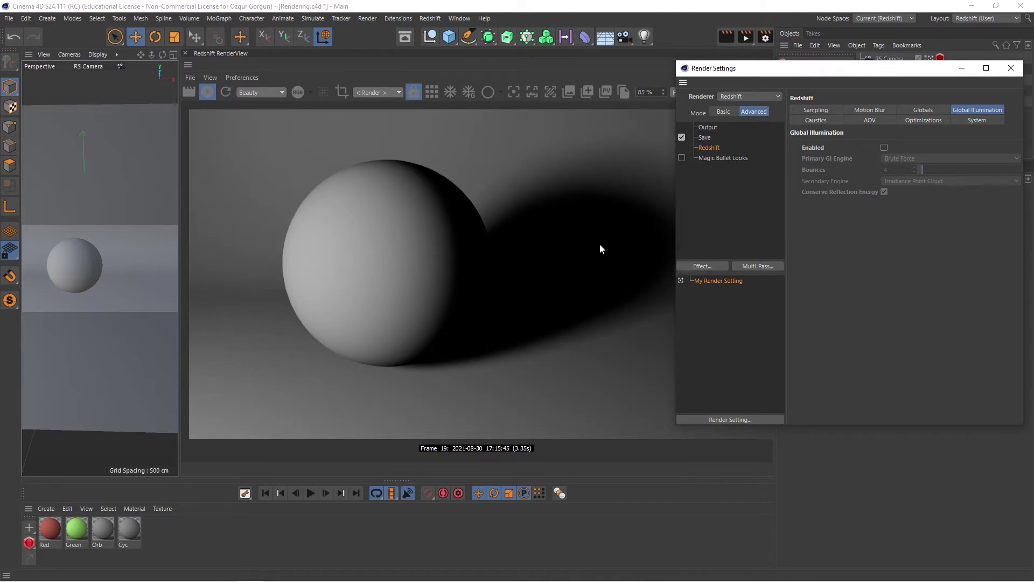
{"action": "left_click_drag", "start_coordinate": [866, 70], "coordinate": [869, 212]}
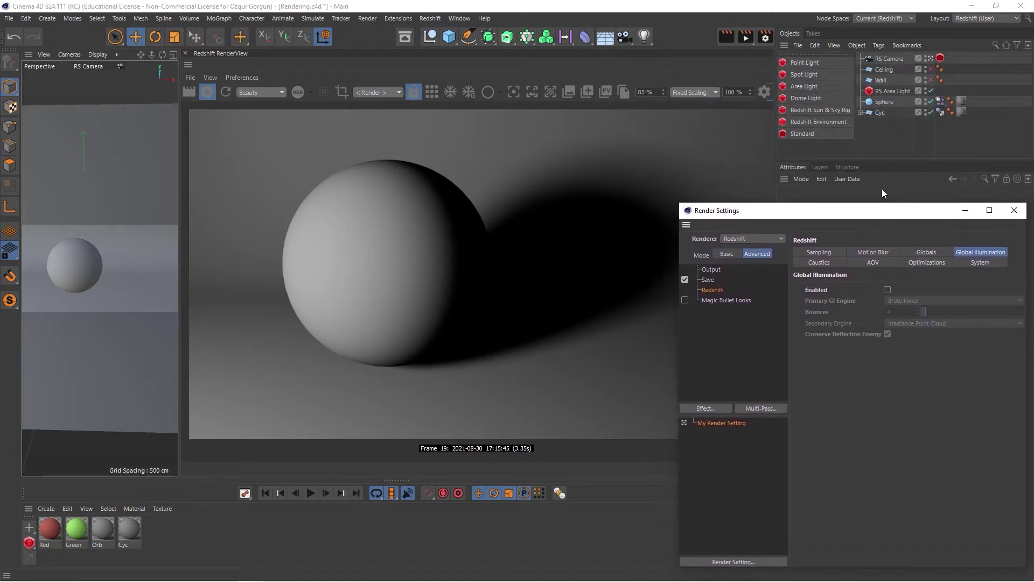
{"action": "left_click", "coordinate": [930, 80]}
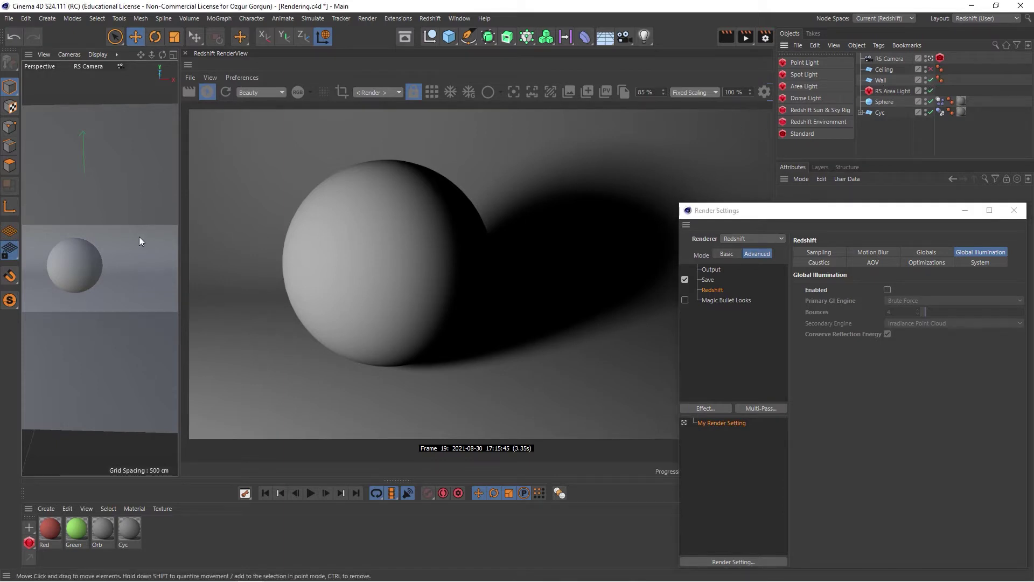
Slide the Wall along X beside the sphere and reframe the camera close on the sphere.
{"action": "scroll", "coordinate": [140, 235], "scroll_direction": "down", "scroll_amount": 5}
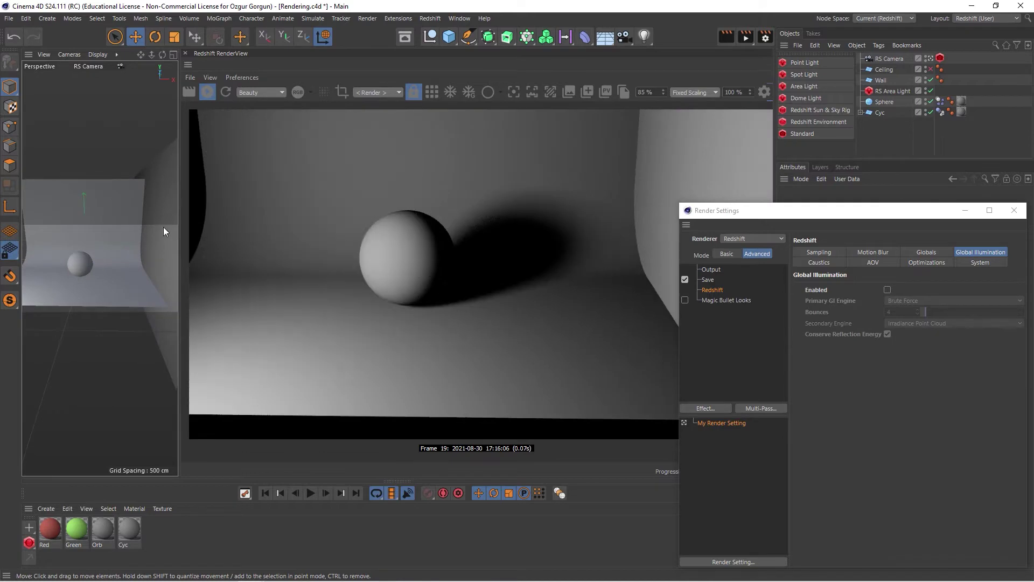
{"action": "left_click", "coordinate": [171, 250]}
{"action": "left_click_drag", "start_coordinate": [162, 241], "coordinate": [129, 247]}
{"action": "scroll", "coordinate": [104, 262], "scroll_direction": "up", "scroll_amount": 5}
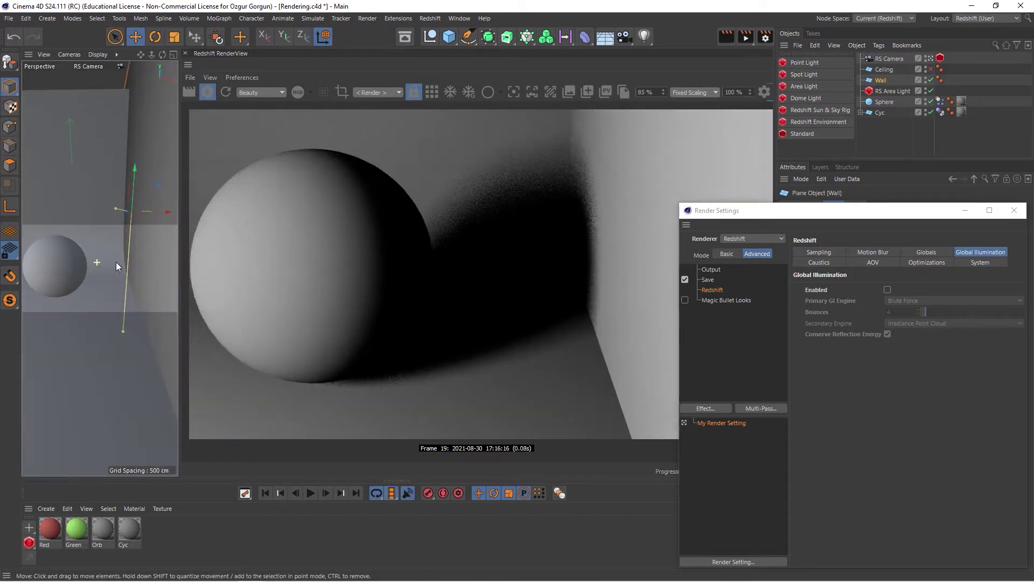
{"action": "middle_click_drag", "start_coordinate": [138, 270], "coordinate": [141, 261], "text": "alt"}
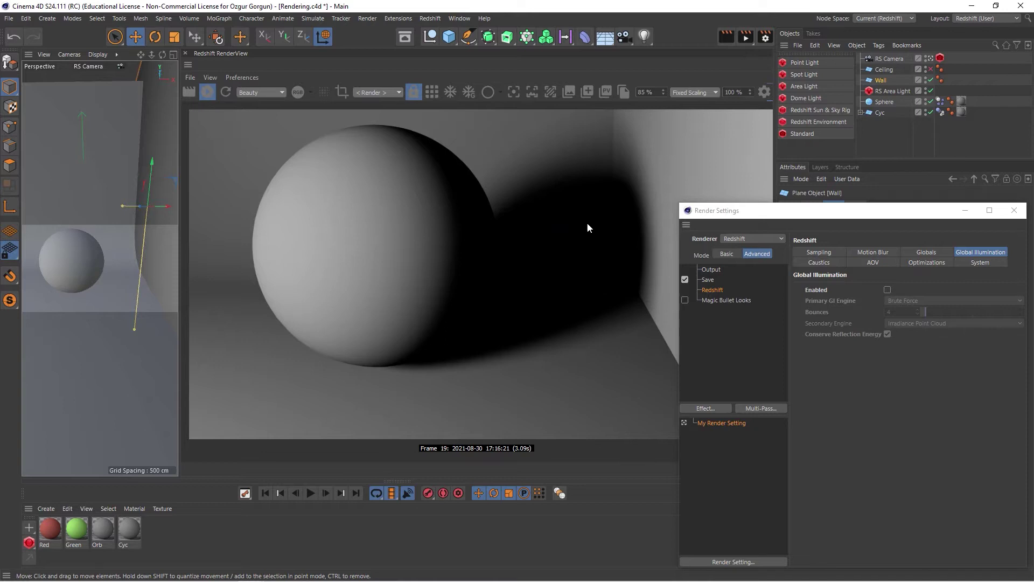
Re-enable Global Illumination for softer bounced shadows and bring up the snapshot history.
{"action": "left_click", "coordinate": [887, 289]}
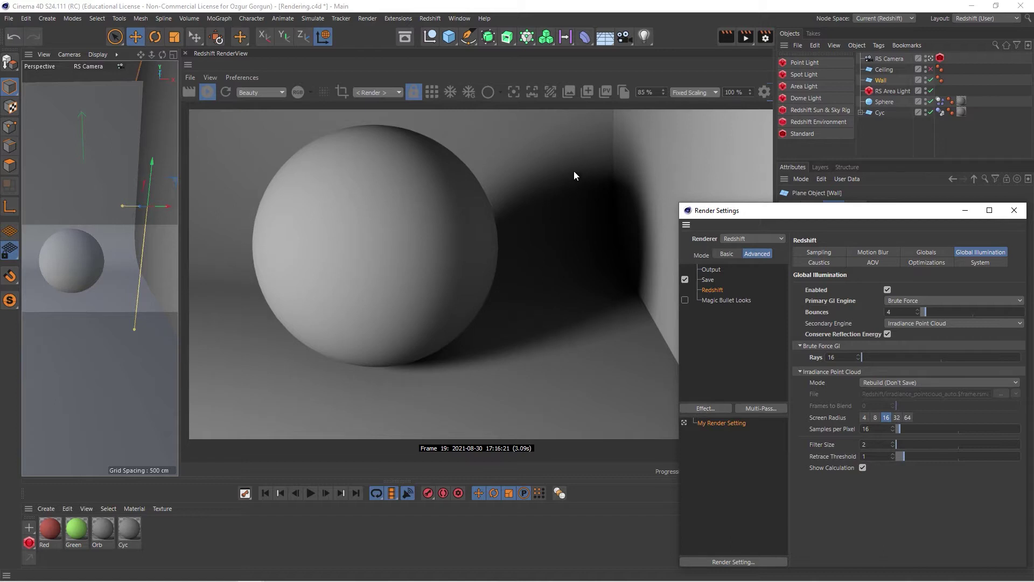
{"action": "left_click", "coordinate": [586, 92]}
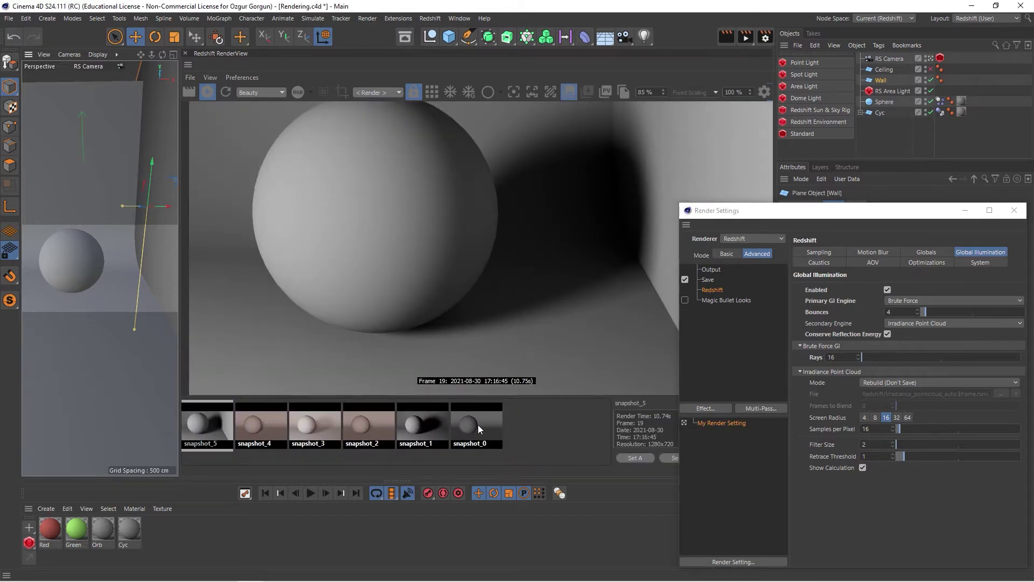
Delete older snapshots, keeping snapshot_5, and switch Global Illumination off for a live no-GI render.
{"action": "key", "text": "Delete"}
{"action": "key", "text": "Delete"}
{"action": "key", "text": "Delete"}
{"action": "key", "text": "Delete"}
{"action": "key", "text": "Delete"}
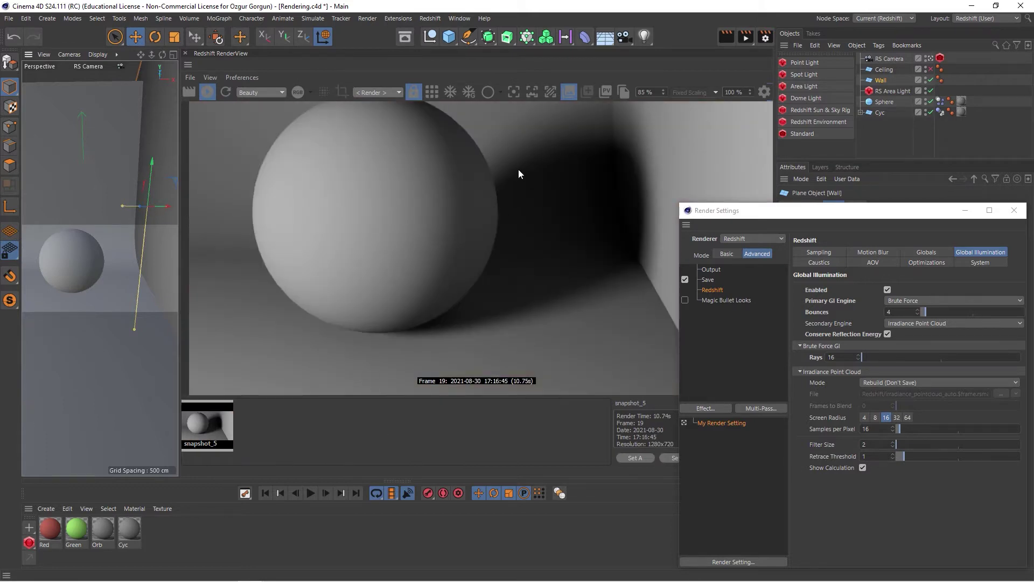
{"action": "left_click", "coordinate": [887, 290]}
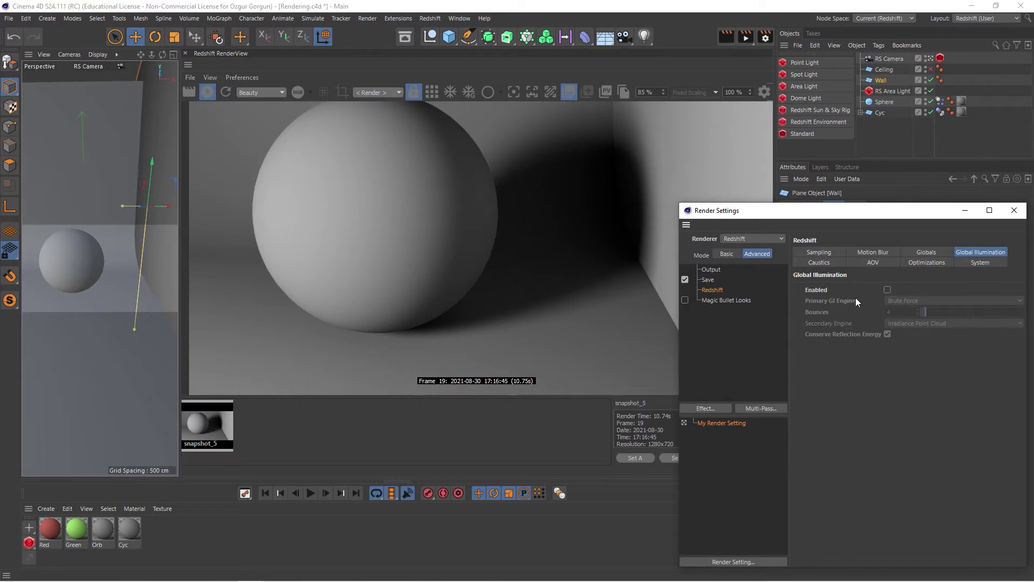
{"action": "left_click", "coordinate": [568, 92]}
{"action": "left_click", "coordinate": [587, 92]}
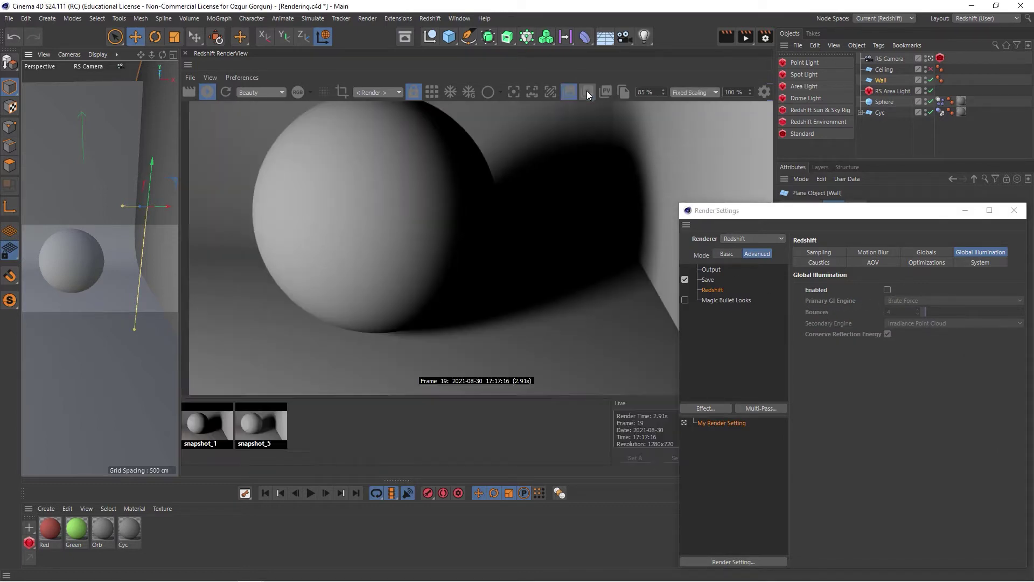
Compare the GI snapshot_5 (10.75s) with the no-GI snapshot_1 (2.91s), ending on snapshot_5.
{"action": "left_click", "coordinate": [270, 432]}
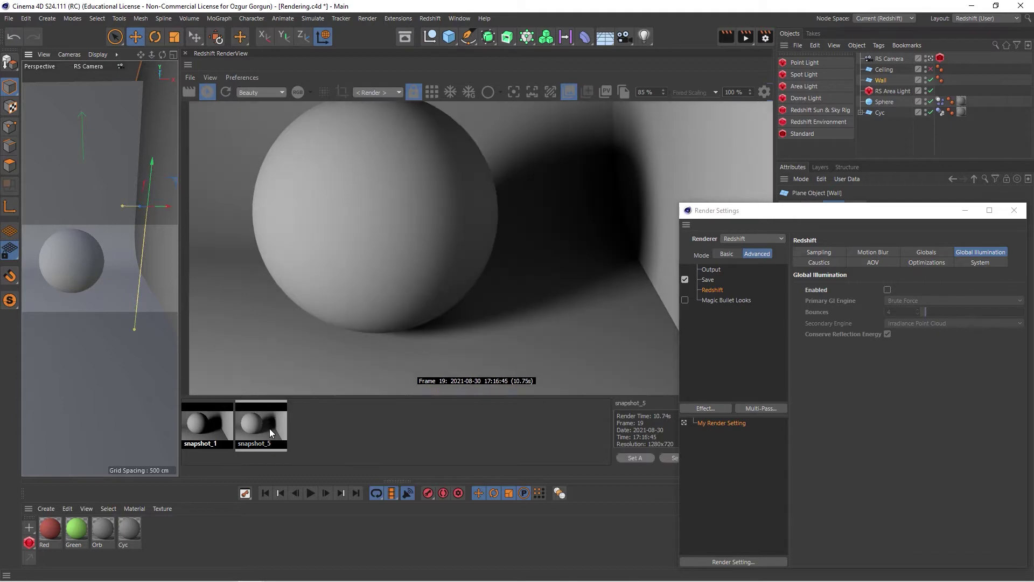
{"action": "left_click", "coordinate": [210, 425]}
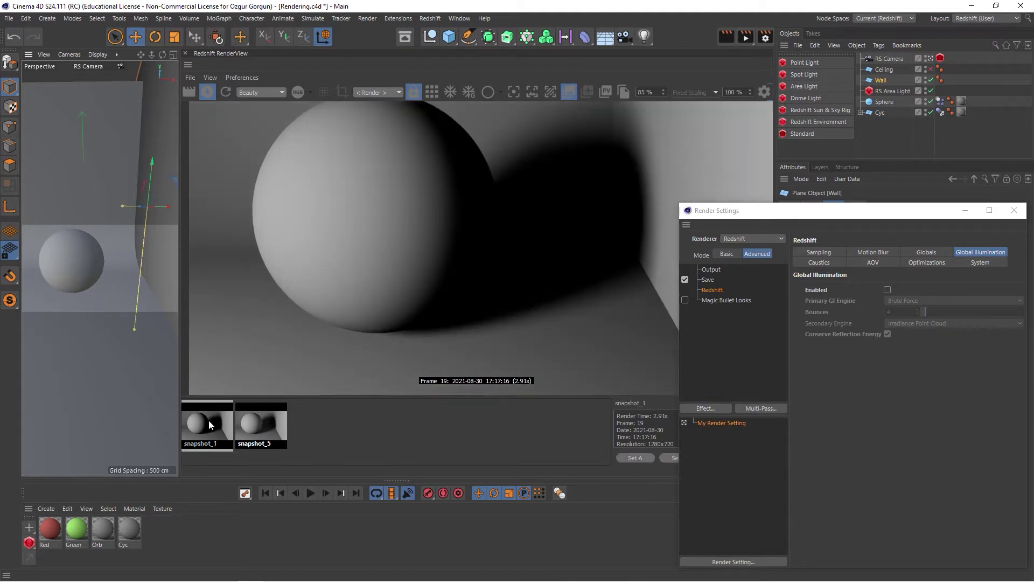
{"action": "left_click", "coordinate": [270, 423]}
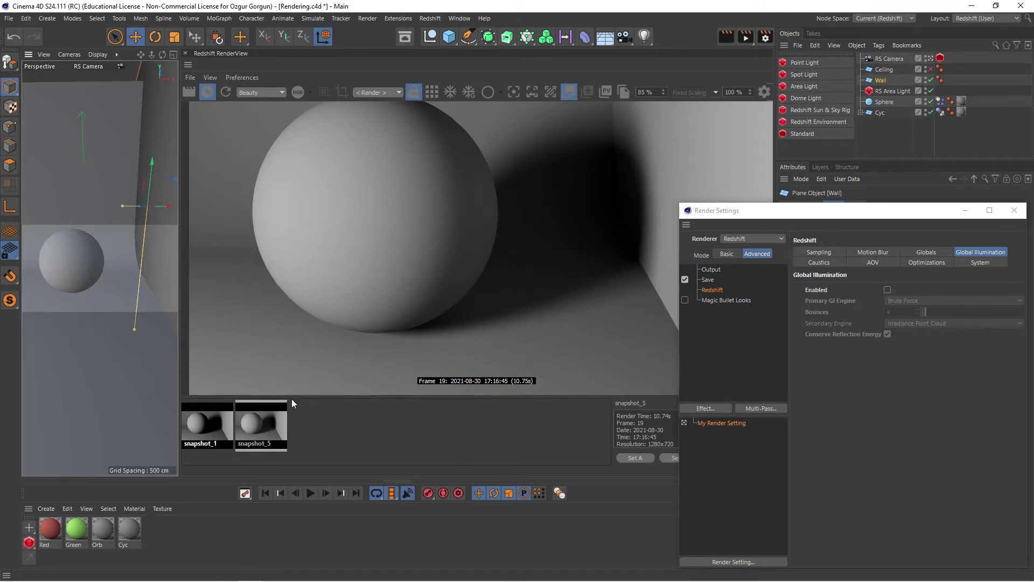
{"action": "left_click", "coordinate": [207, 428]}
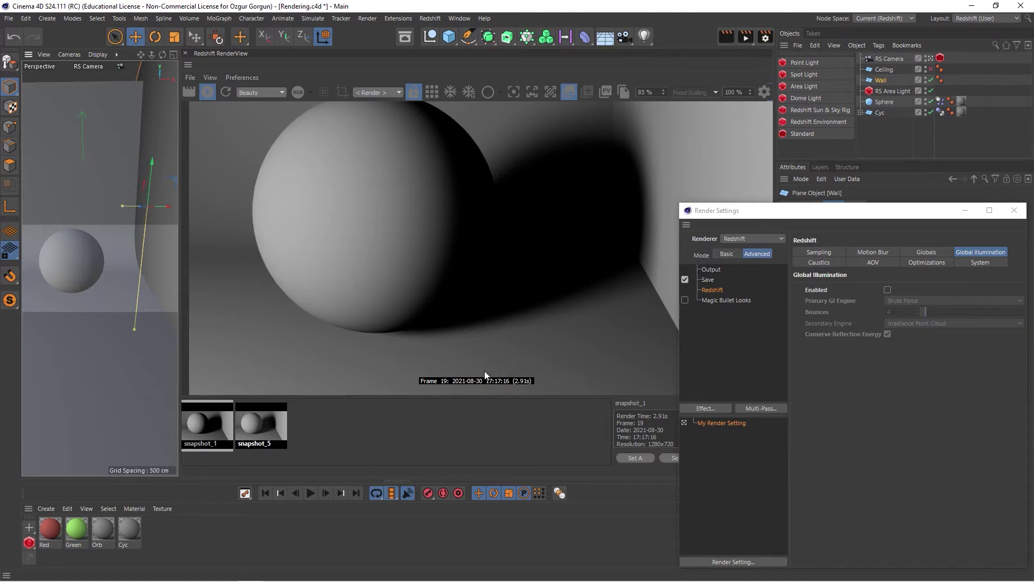
{"action": "left_click", "coordinate": [263, 425]}
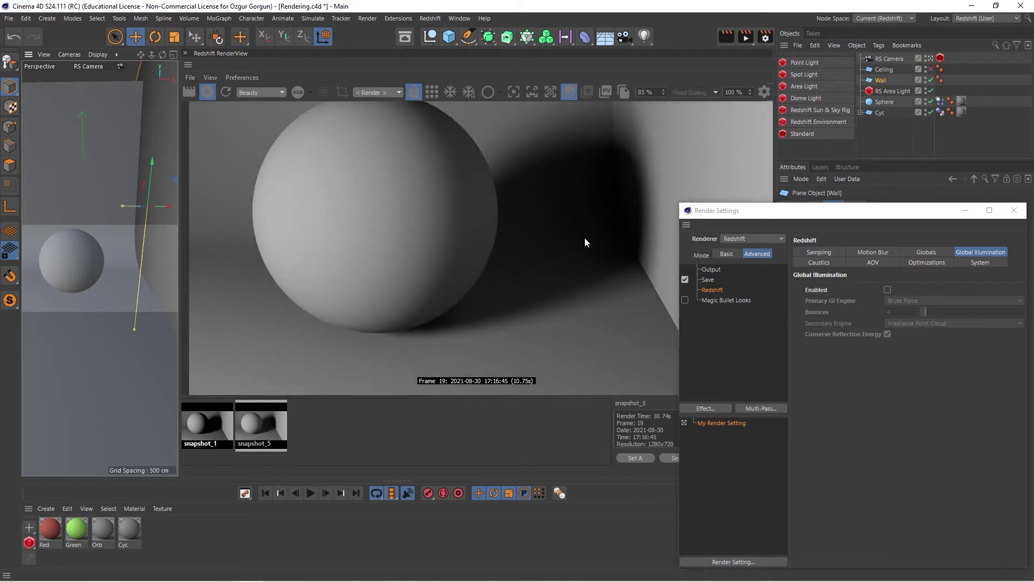
Turn GI on, apply the Red material to the Wall, and toggle GI off/on to compare.
{"action": "left_click", "coordinate": [570, 92]}
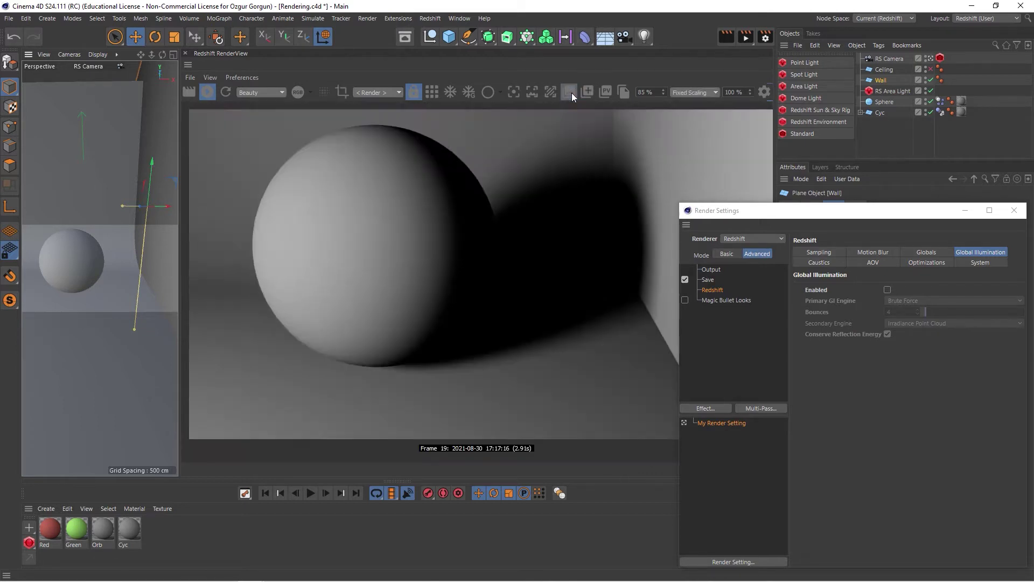
{"action": "left_click", "coordinate": [888, 289]}
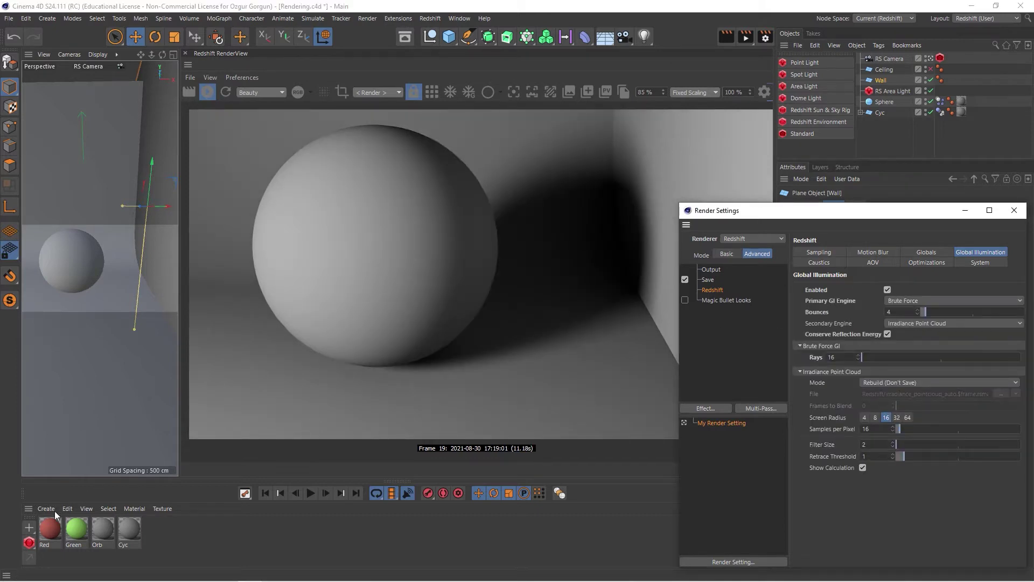
{"action": "left_click_drag", "start_coordinate": [47, 532], "coordinate": [160, 241]}
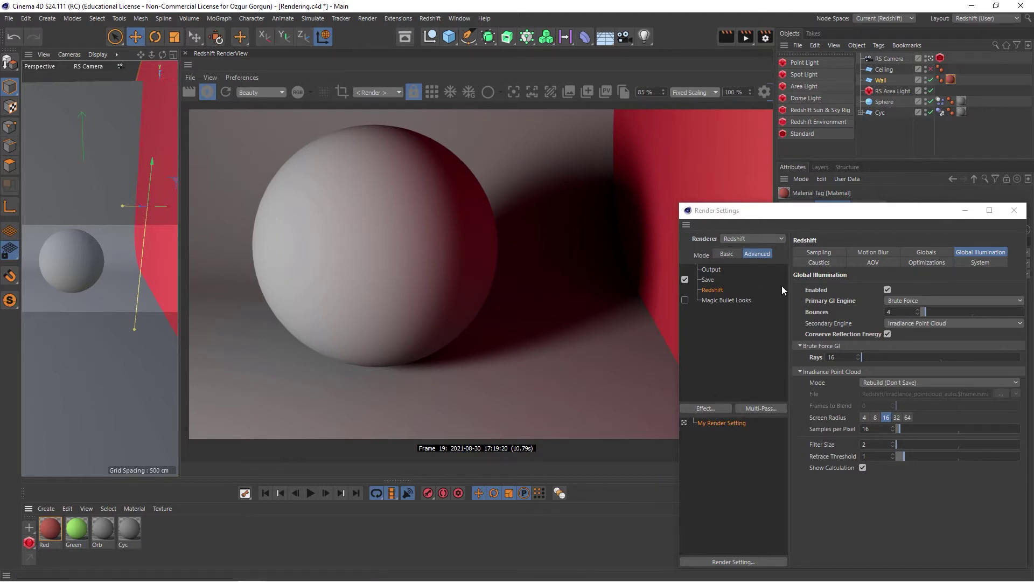
{"action": "left_click", "coordinate": [887, 290]}
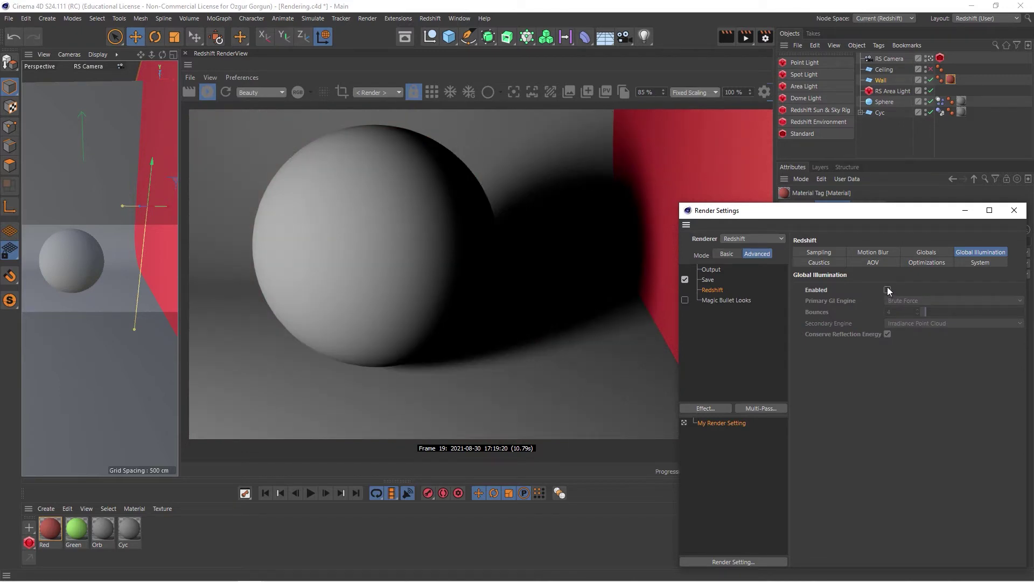
{"action": "left_click", "coordinate": [888, 289]}
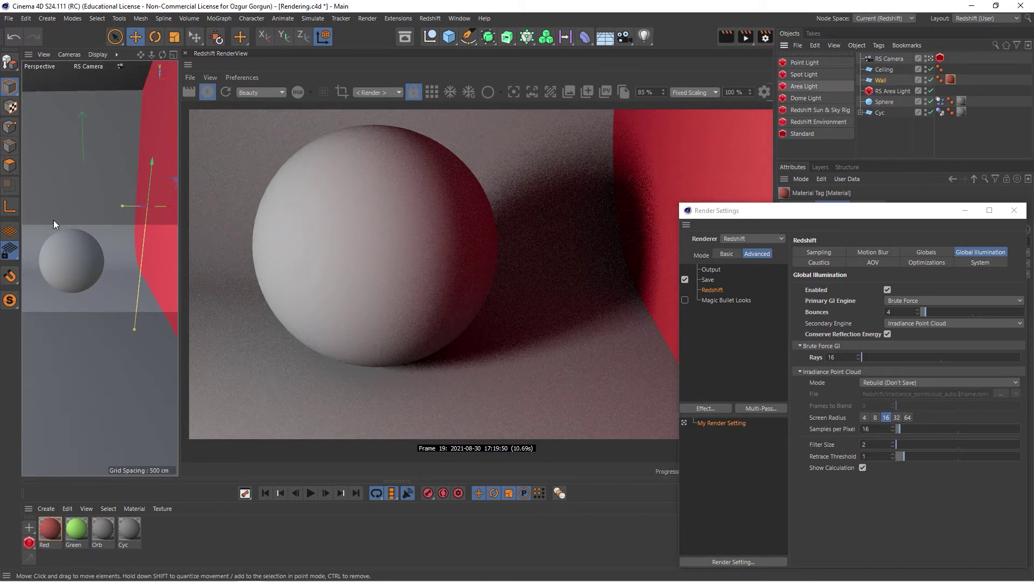
Make the Ceiling visible again and save the current render as snapshot_3.
{"action": "scroll", "coordinate": [98, 220], "scroll_direction": "down", "scroll_amount": 5}
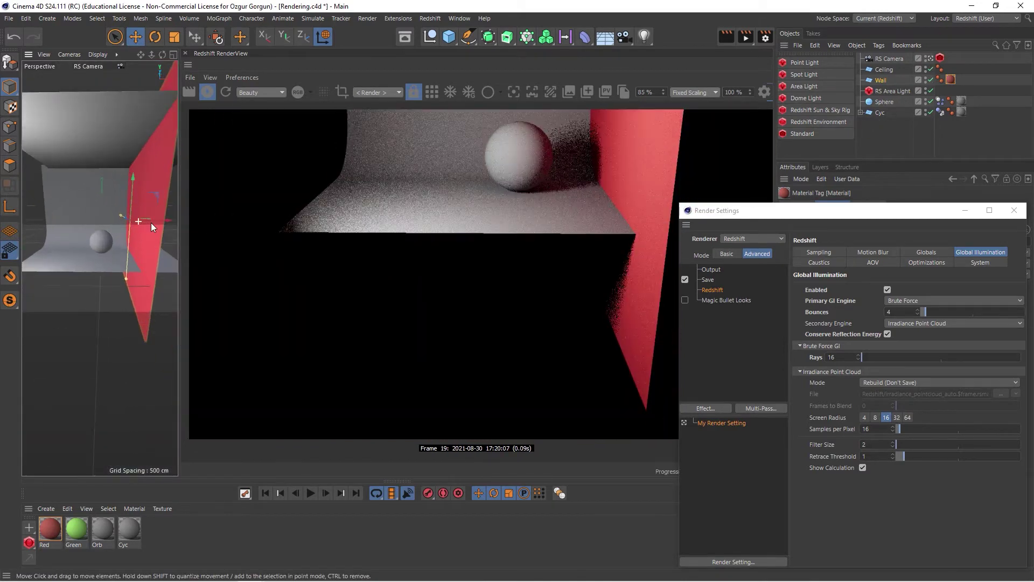
{"action": "scroll", "coordinate": [148, 237], "scroll_direction": "up", "scroll_amount": 5}
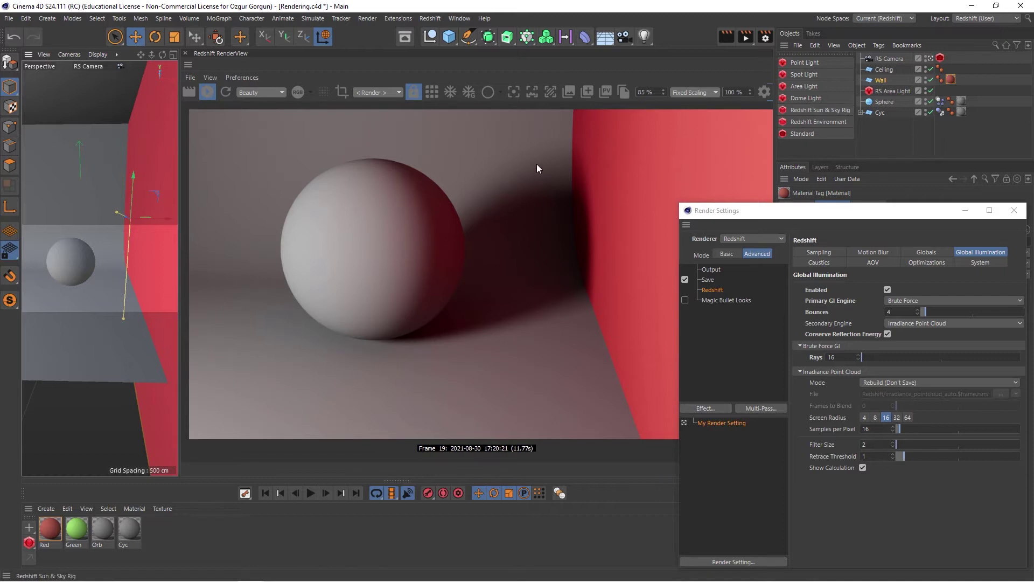
{"action": "left_click", "coordinate": [930, 69]}
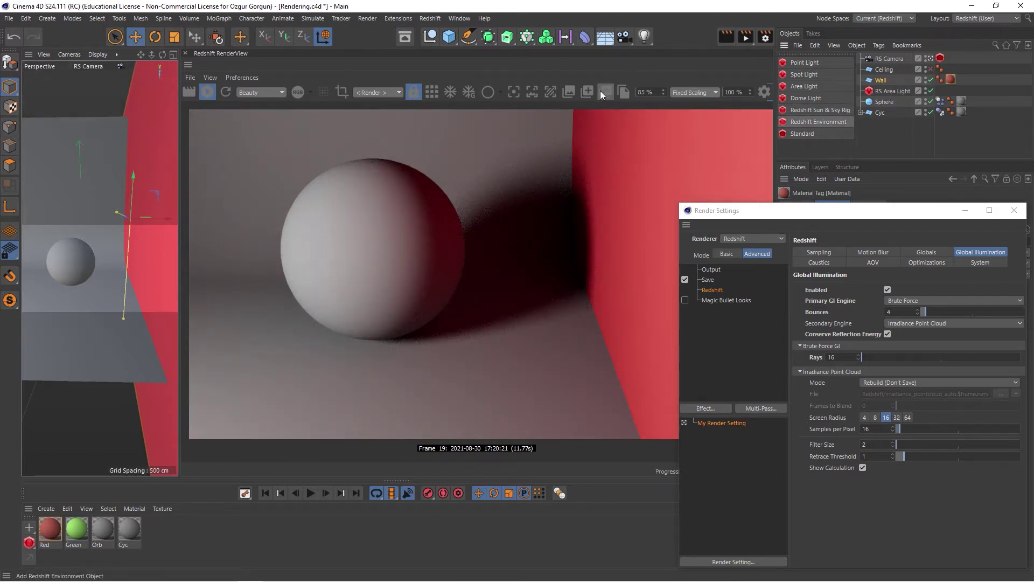
{"action": "left_click", "coordinate": [570, 92]}
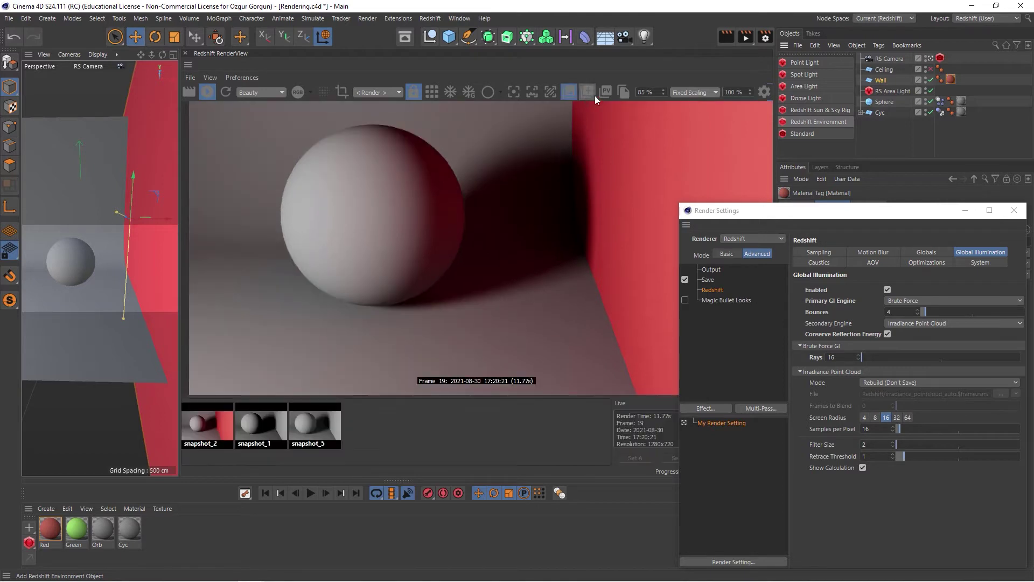
{"action": "left_click", "coordinate": [930, 68]}
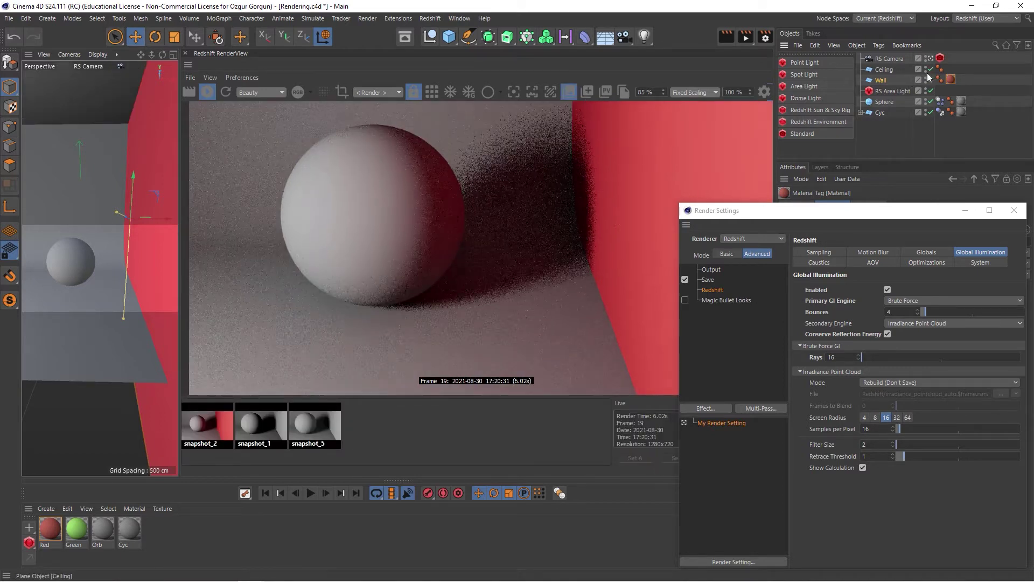
{"action": "left_click", "coordinate": [587, 93]}
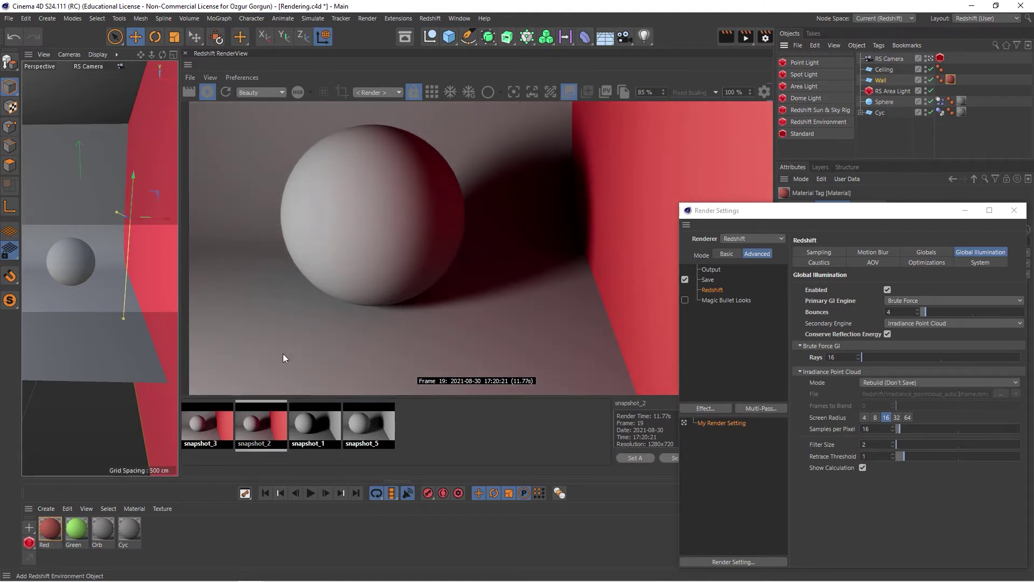
Compare snapshot_3 (6.02s) with snapshot_2 (11.77s), then orbit the viewport to see the whole cyc.
{"action": "left_click", "coordinate": [215, 422]}
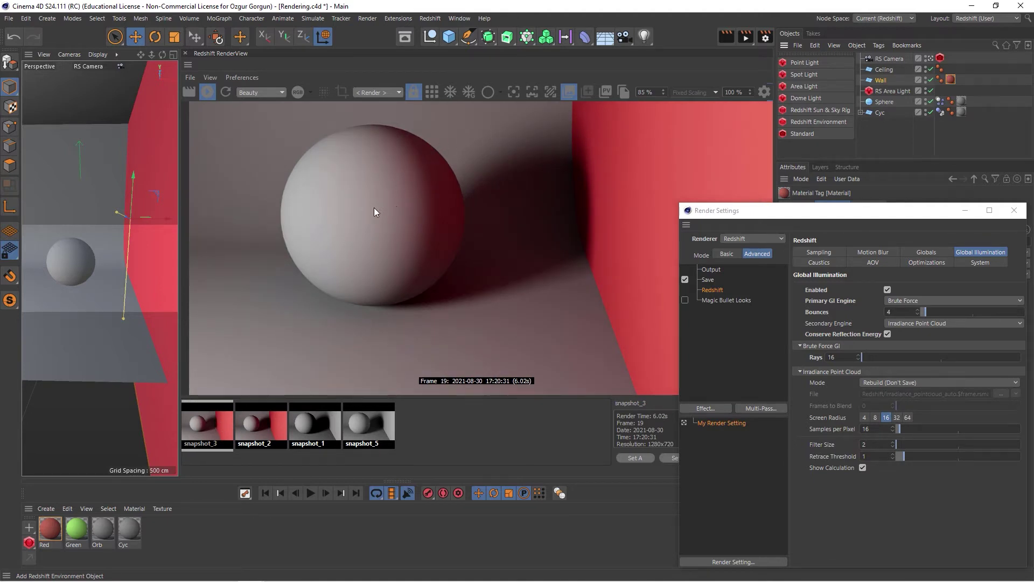
{"action": "left_click", "coordinate": [261, 425]}
{"action": "left_click_drag", "start_coordinate": [124, 253], "coordinate": [46, 268], "text": "alt"}
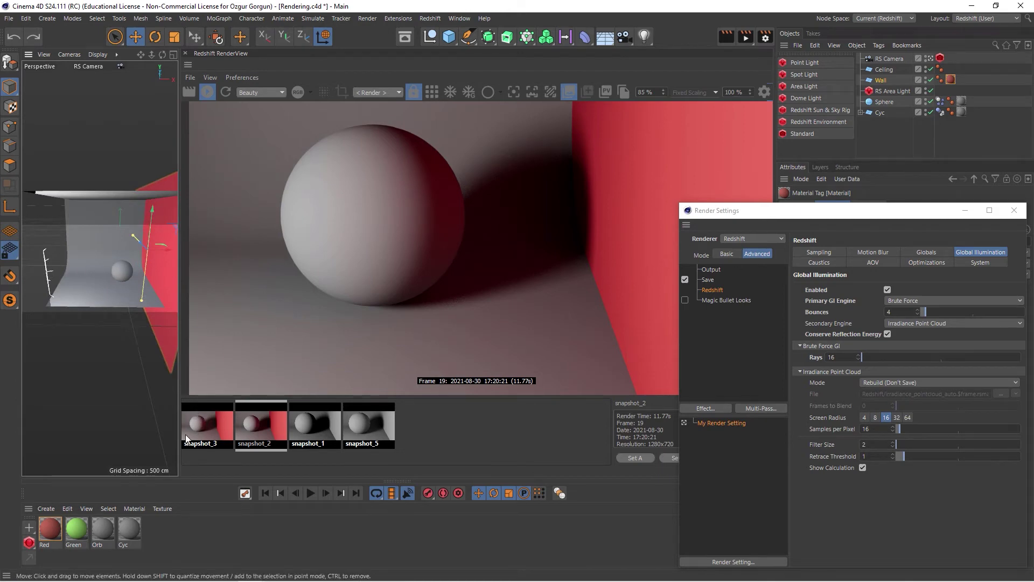
Apply the Green material to the Ceiling, undo the camera orbit, and restart the live render.
{"action": "left_click_drag", "start_coordinate": [110, 279], "coordinate": [131, 192]}
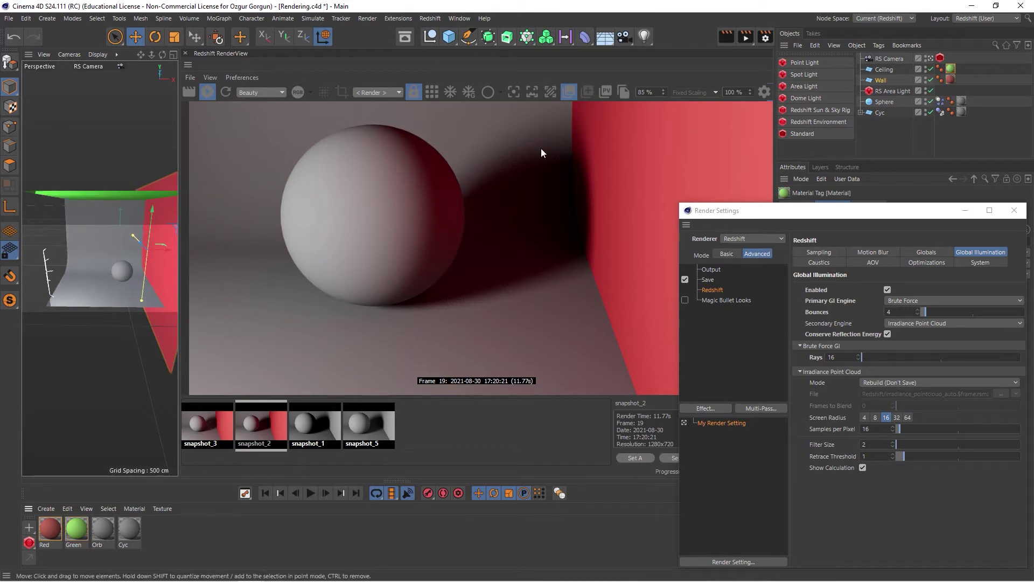
{"action": "left_click", "coordinate": [570, 92]}
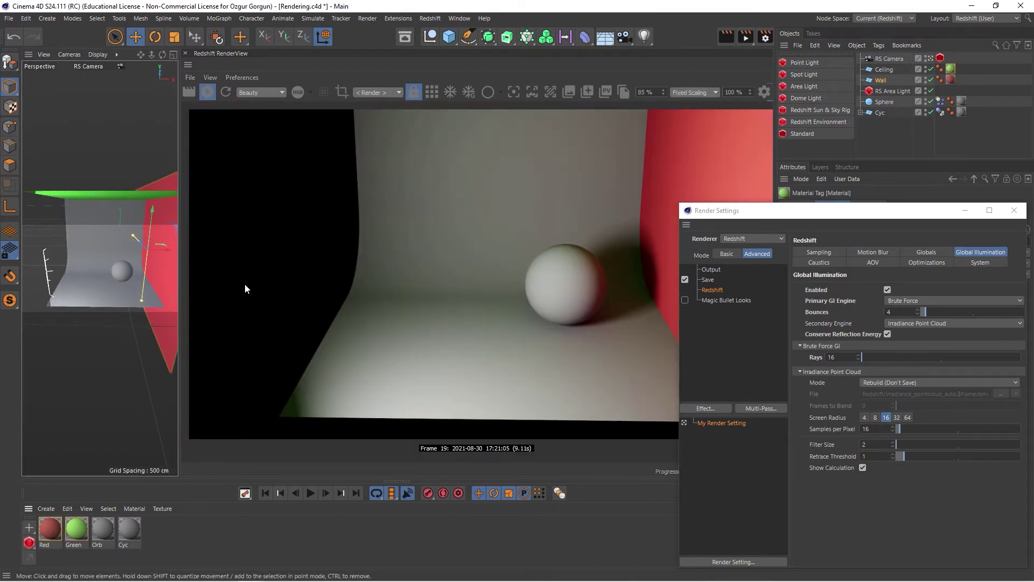
{"action": "key", "text": "ctrl+z"}
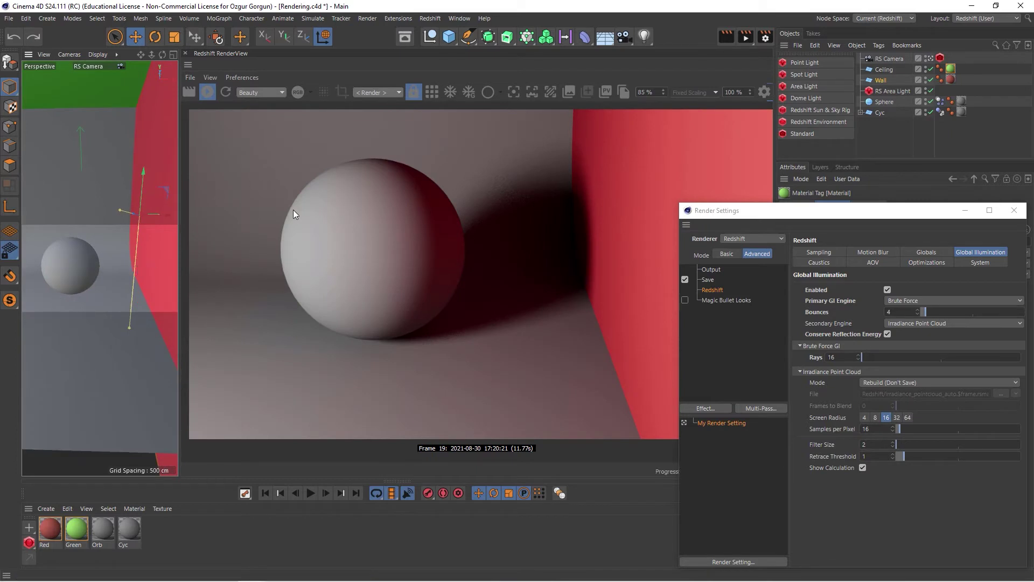
{"action": "left_click", "coordinate": [226, 92]}
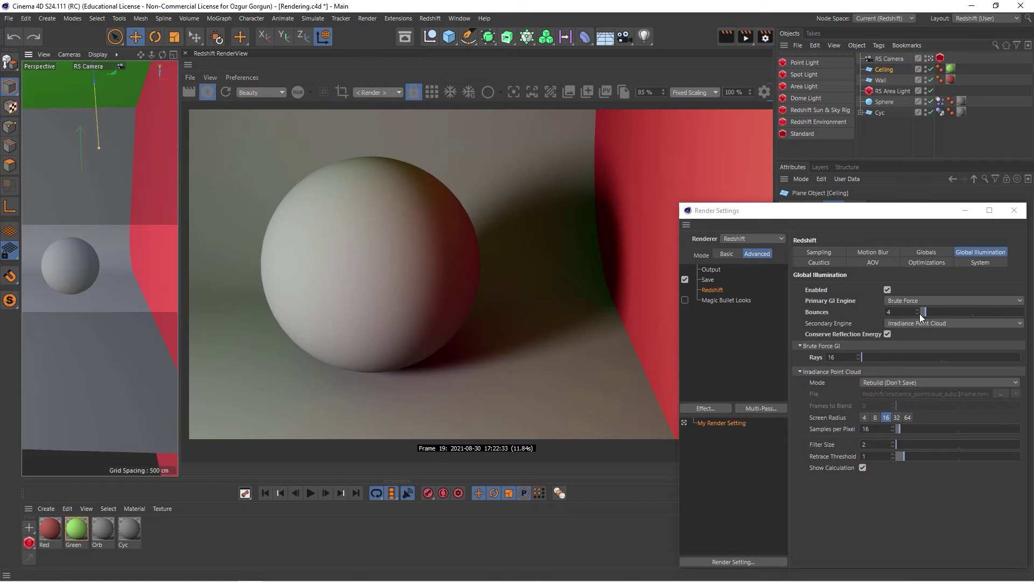
Set GI Bounces to 1 and save a snapshot of the one-bounce render.
{"action": "double_click", "coordinate": [909, 312]}
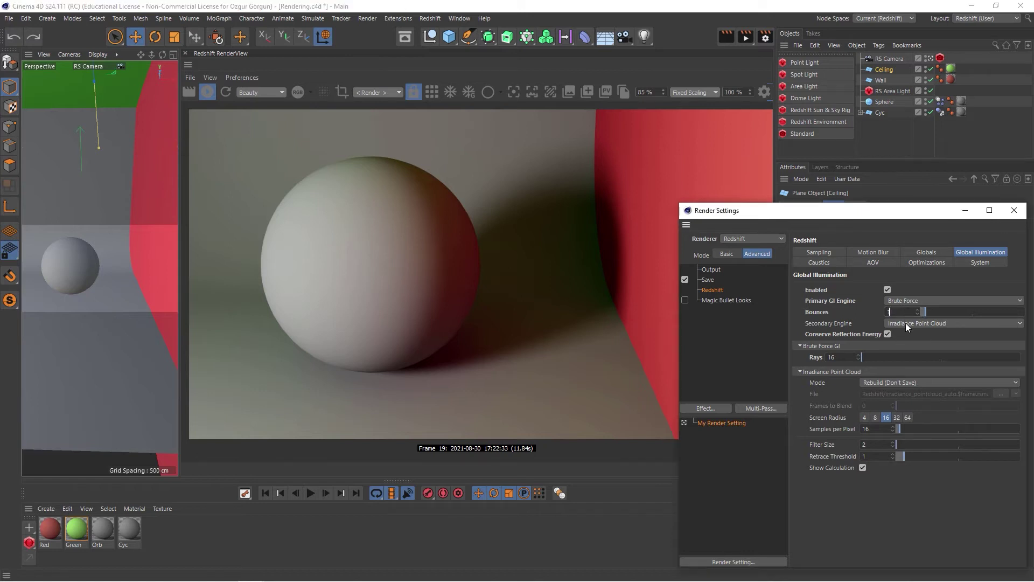
{"action": "key", "text": "Return"}
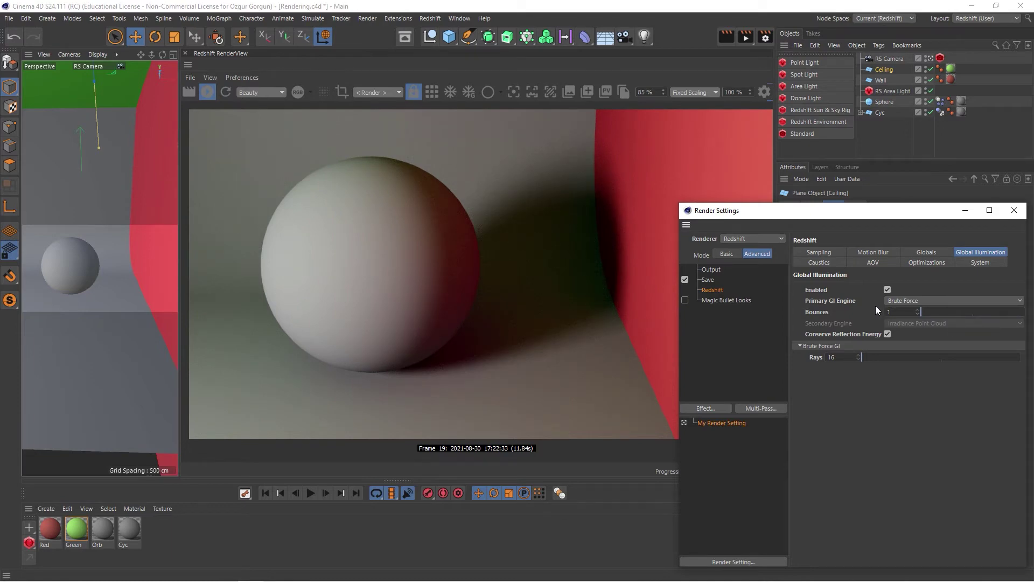
{"action": "left_click", "coordinate": [589, 93]}
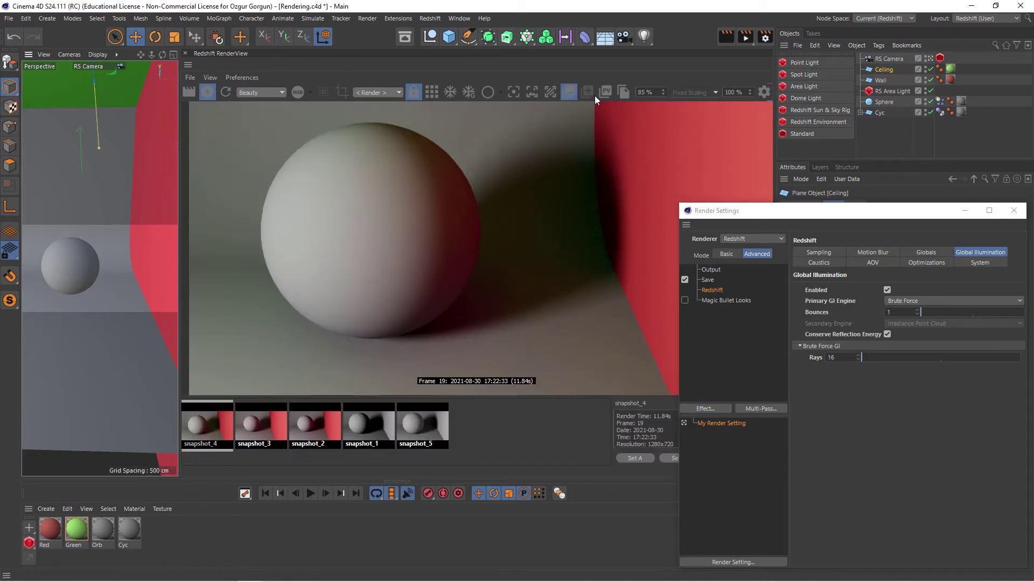
Set GI Bounces back to 4 and compare the one-bounce snapshot_4 with four-bounce snapshot_5.
{"action": "double_click", "coordinate": [890, 312]}
{"action": "type", "text": "4"}
{"action": "key", "text": "Return"}
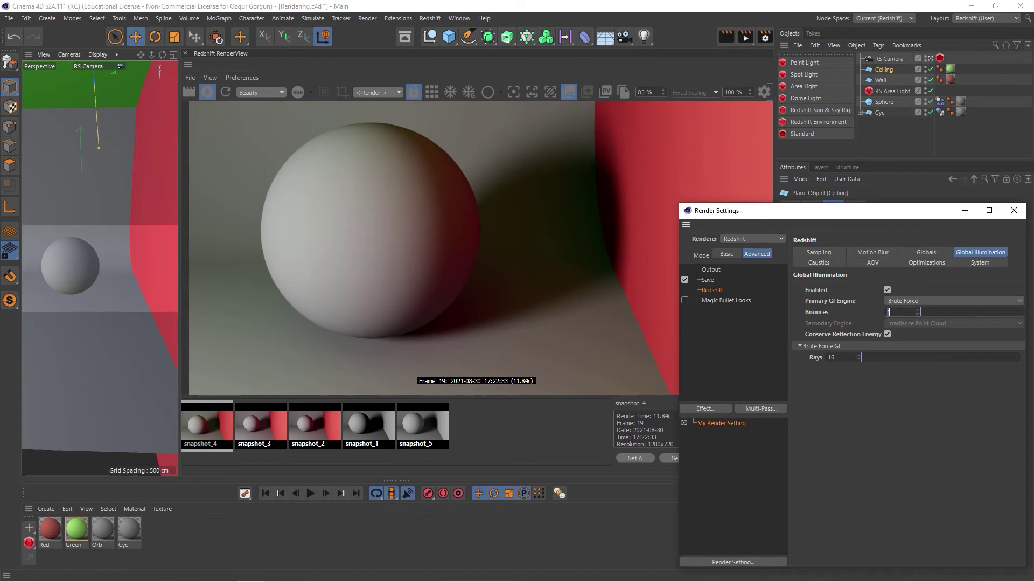
{"action": "left_click", "coordinate": [575, 96]}
{"action": "left_click", "coordinate": [587, 92]}
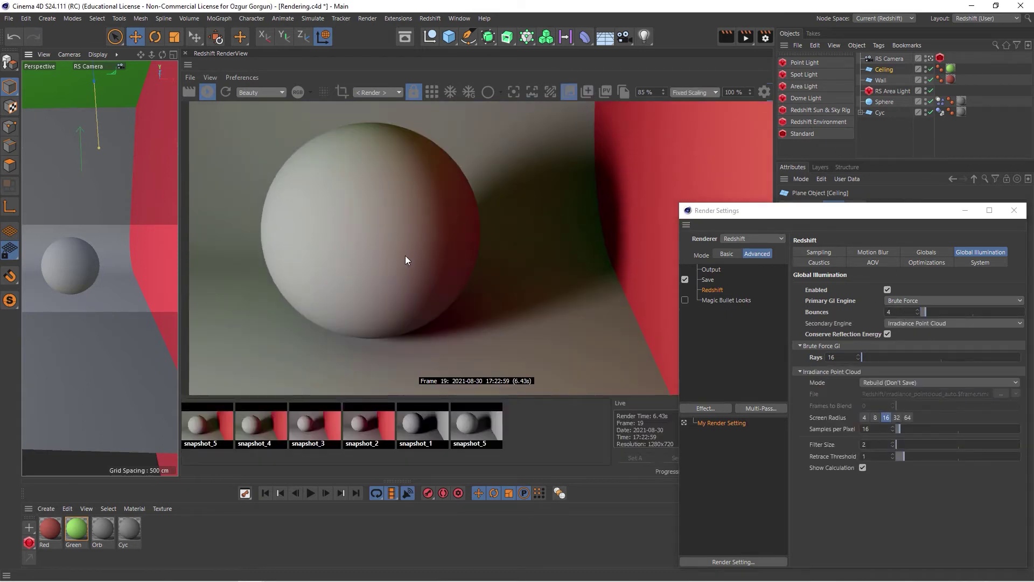
{"action": "left_click", "coordinate": [270, 425]}
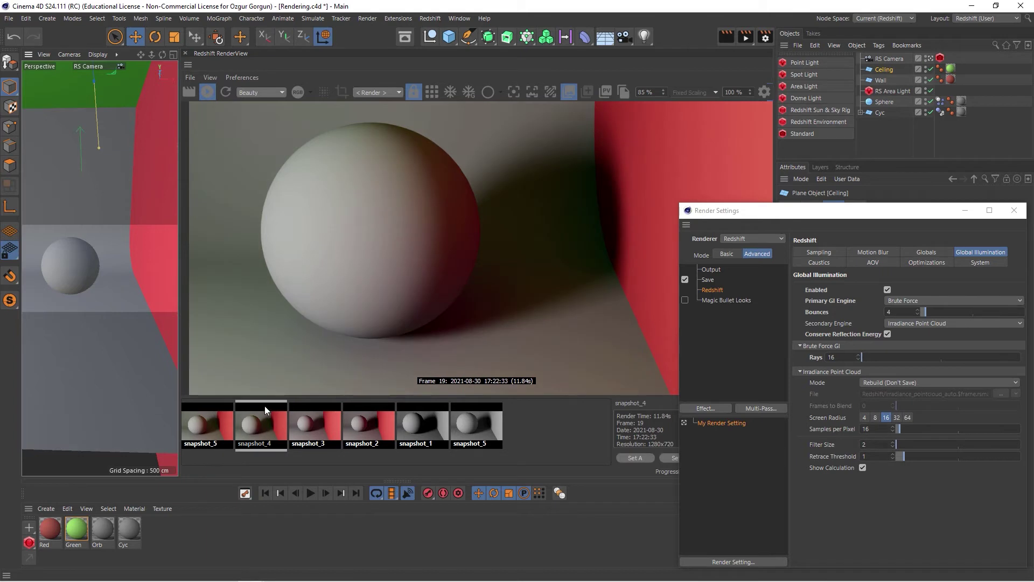
{"action": "left_click", "coordinate": [209, 425]}
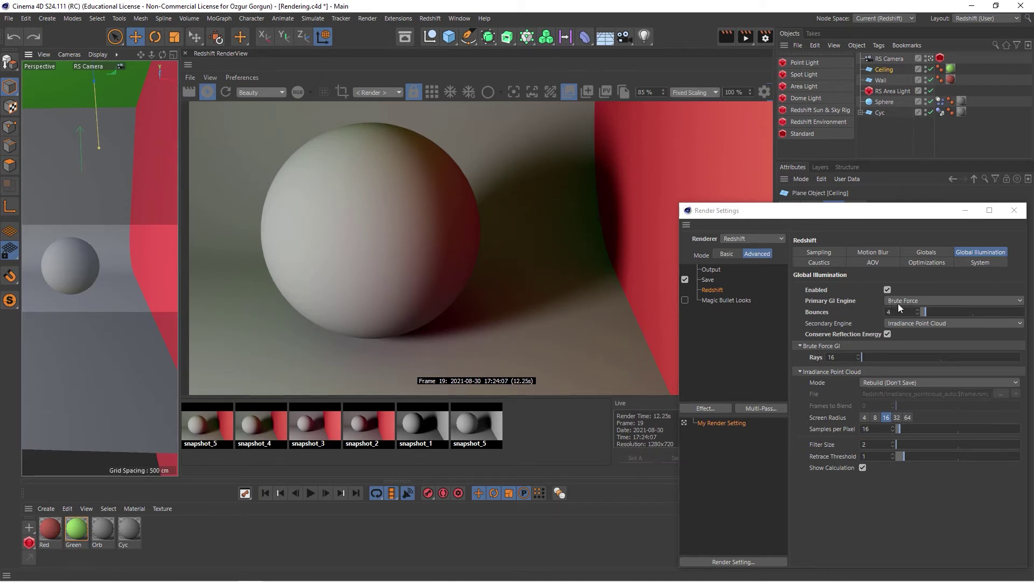
Keep Brute Force as the primary GI engine and set Bounces to 1.
{"action": "left_click", "coordinate": [935, 302]}
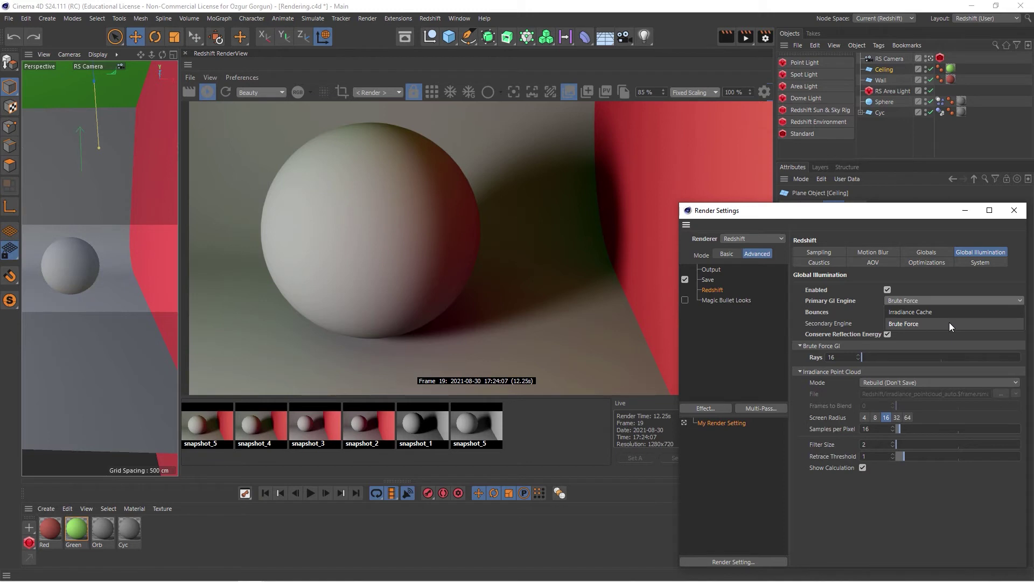
{"action": "left_click", "coordinate": [952, 296]}
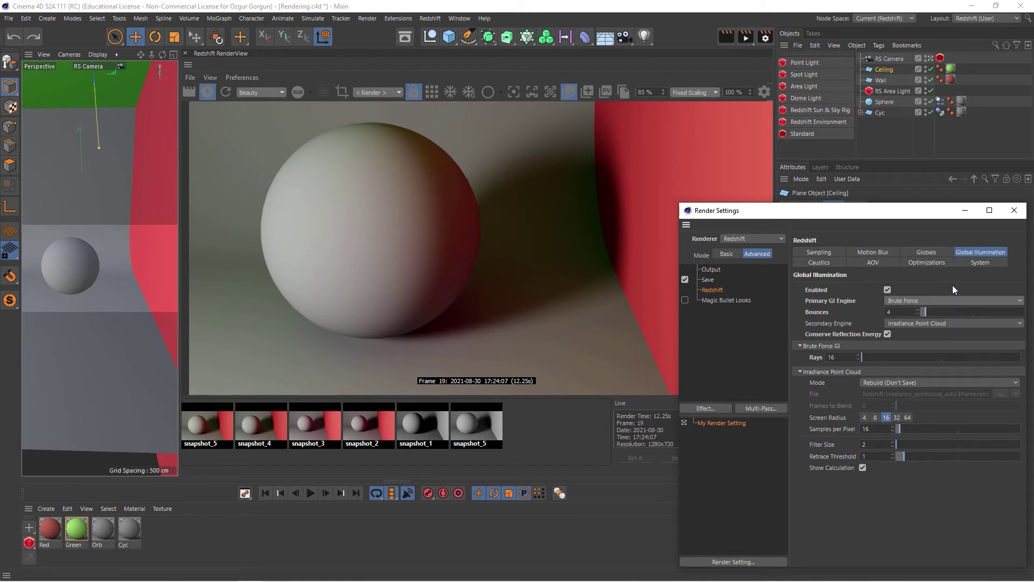
{"action": "left_click", "coordinate": [898, 310]}
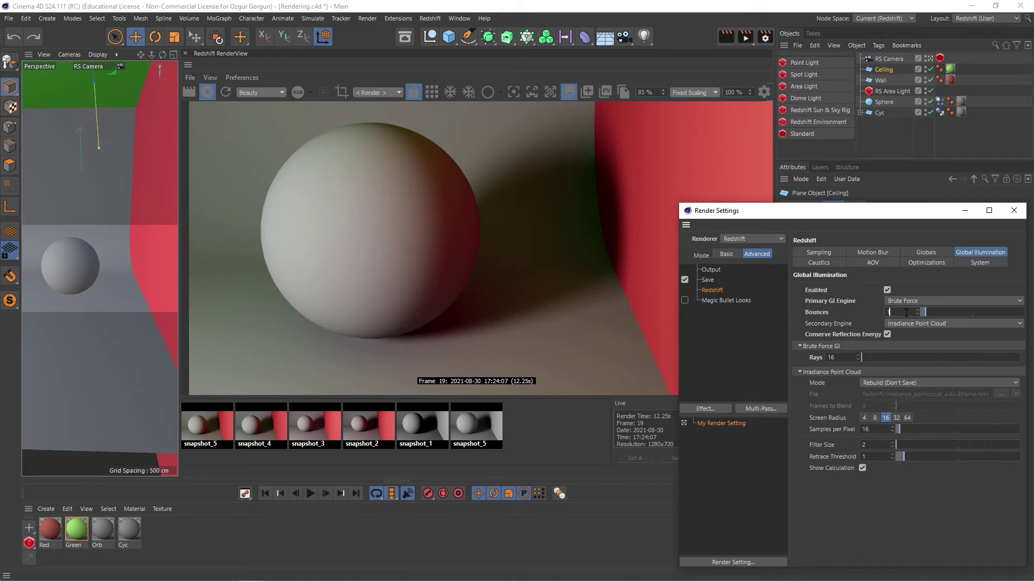
{"action": "key", "text": "Return"}
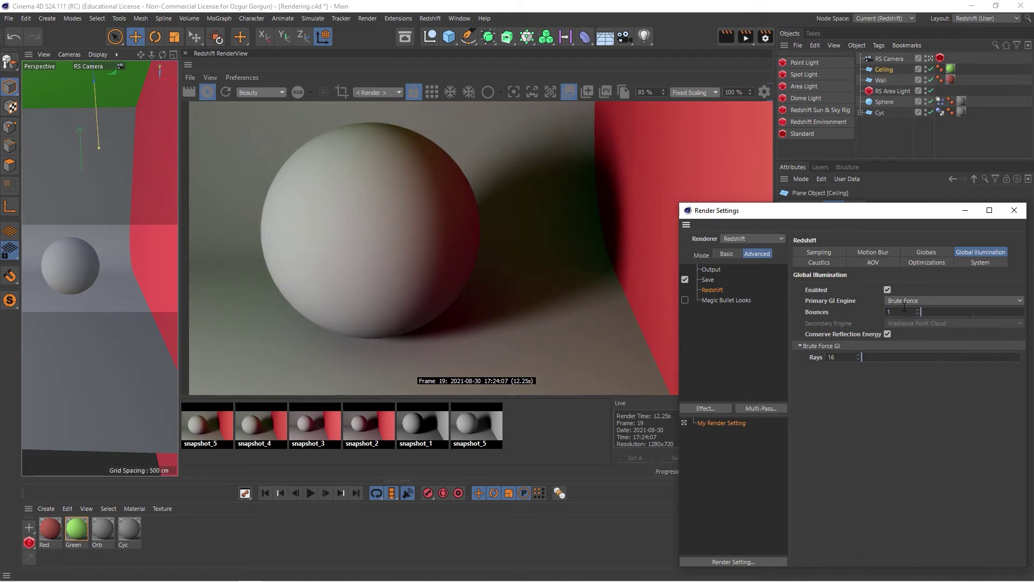
{"action": "left_click_drag", "start_coordinate": [771, 210], "coordinate": [725, 95]}
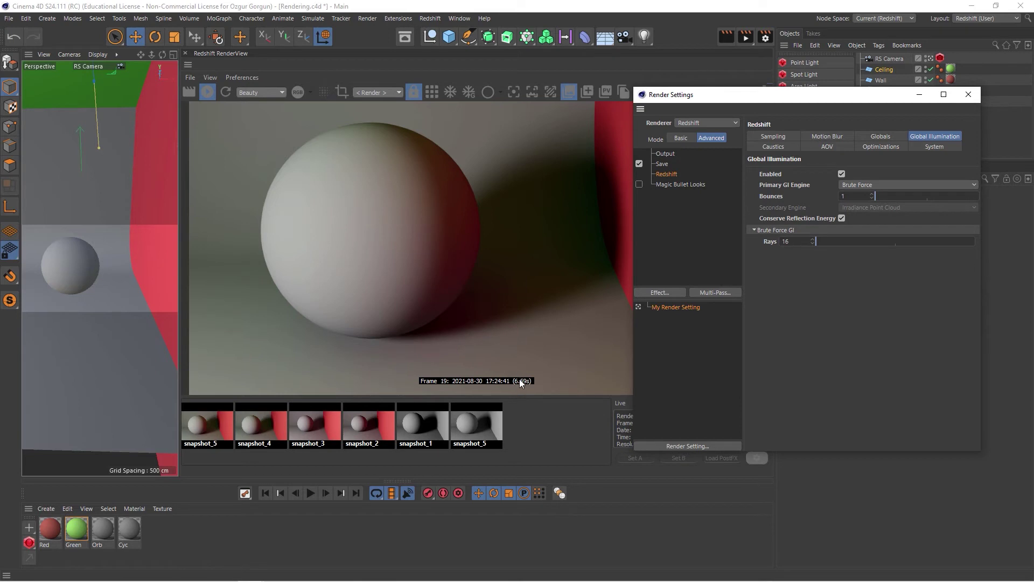
{"action": "left_click", "coordinate": [861, 182]}
{"action": "left_click", "coordinate": [889, 193]}
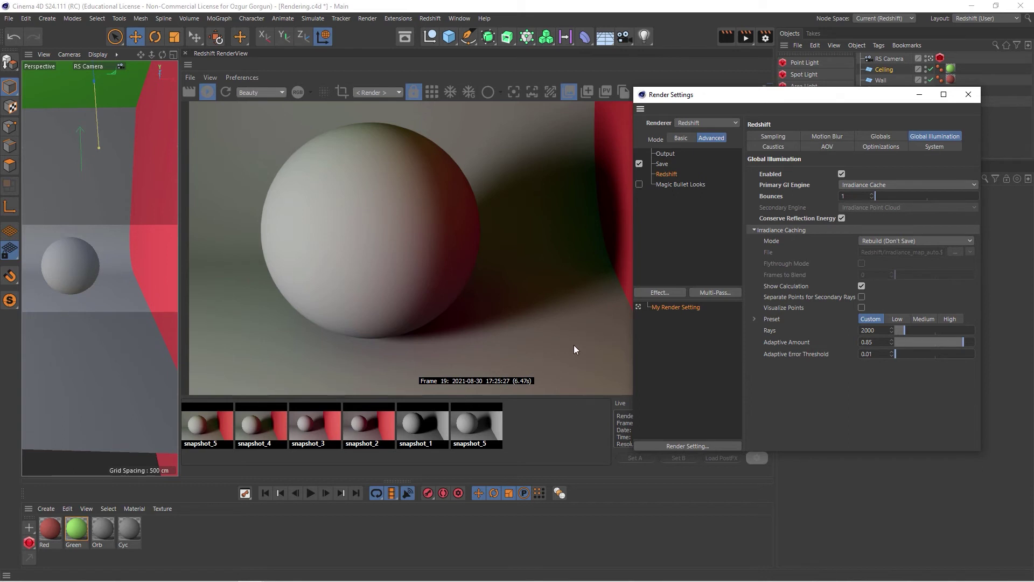
{"action": "left_click", "coordinate": [858, 184]}
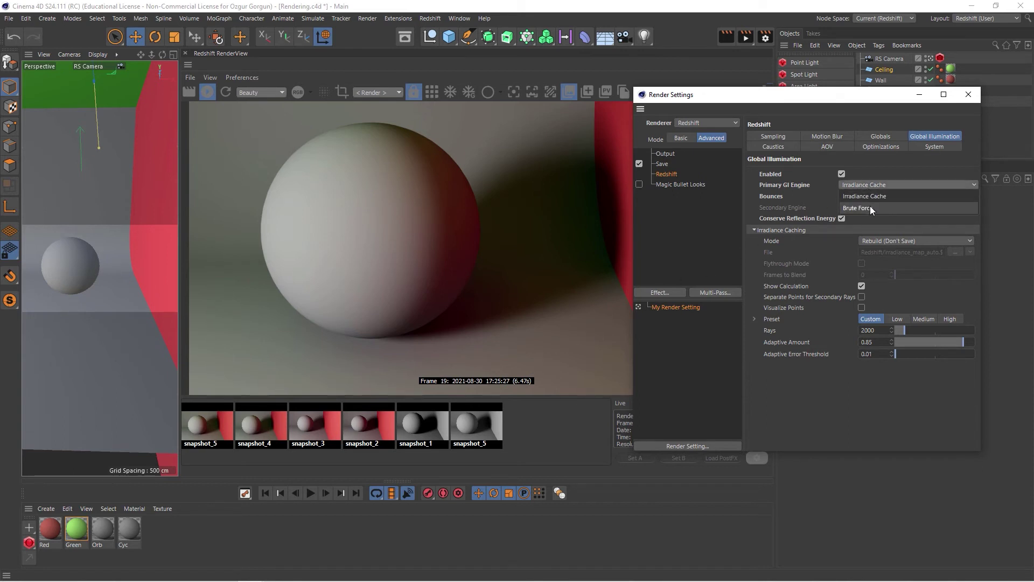
{"action": "left_click", "coordinate": [871, 208]}
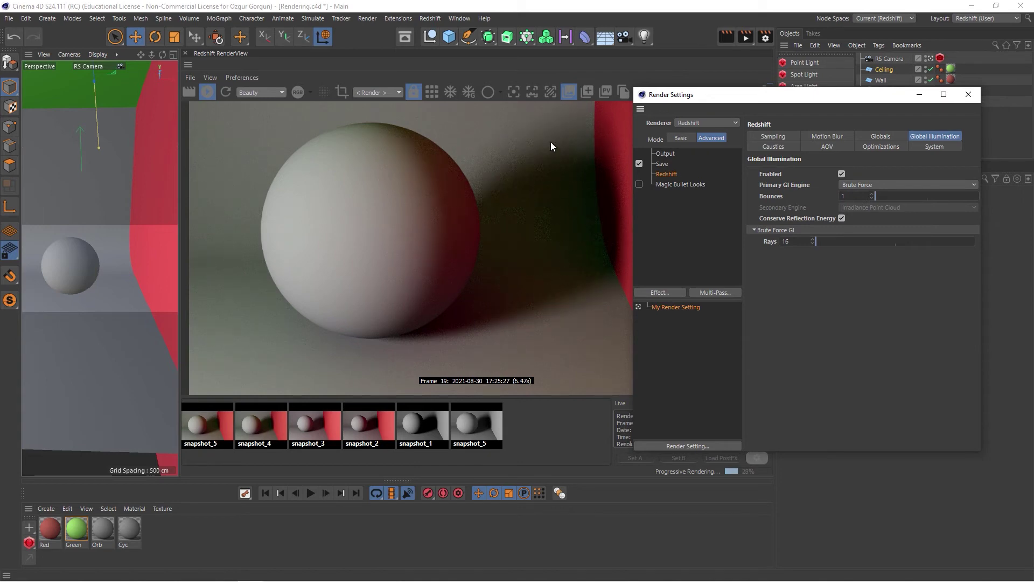
{"action": "left_click", "coordinate": [860, 183]}
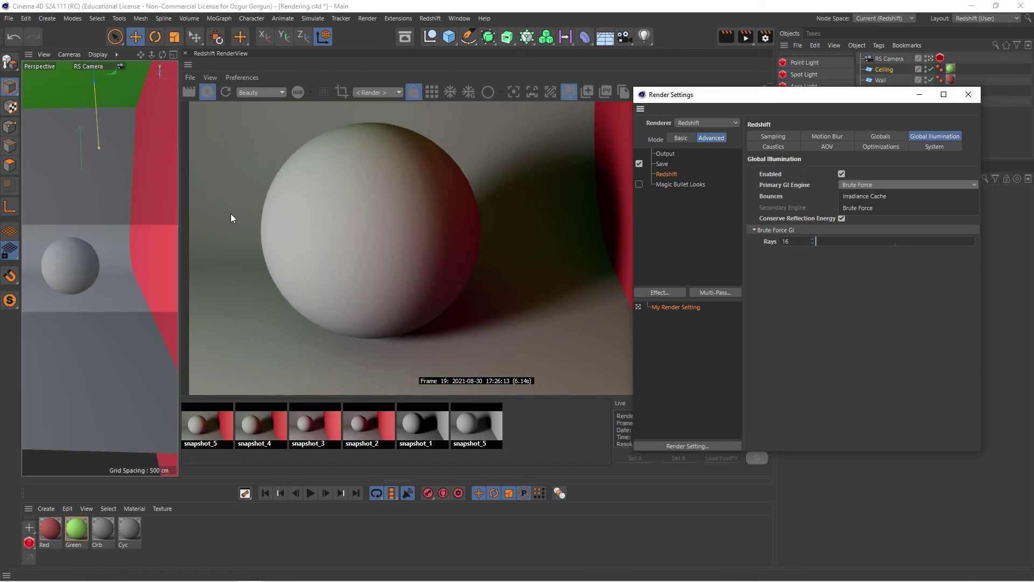
{"action": "left_click", "coordinate": [883, 187]}
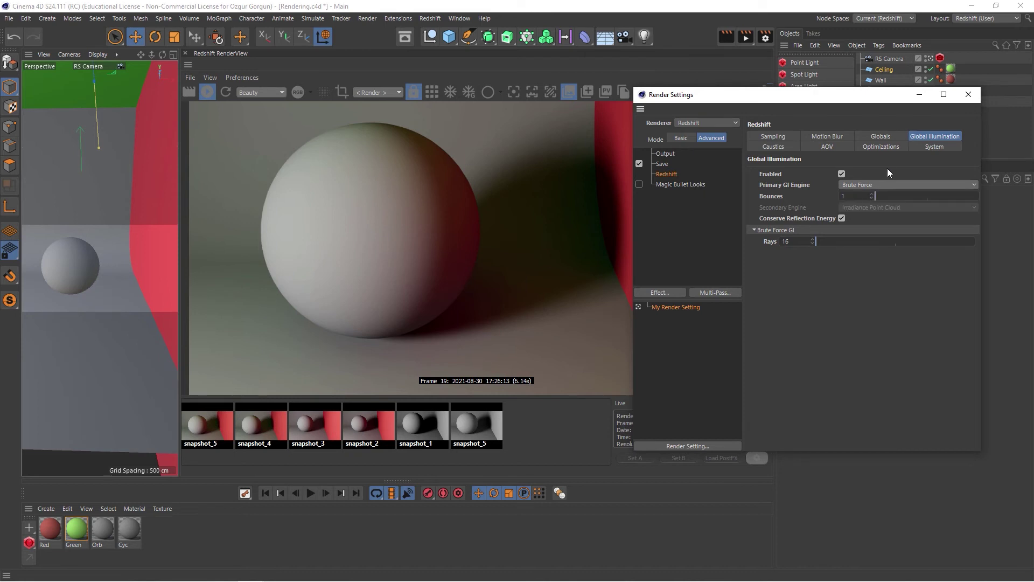
Raise the GI bounces to 2 and set the secondary engine to Brute Force.
{"action": "left_click", "coordinate": [872, 194]}
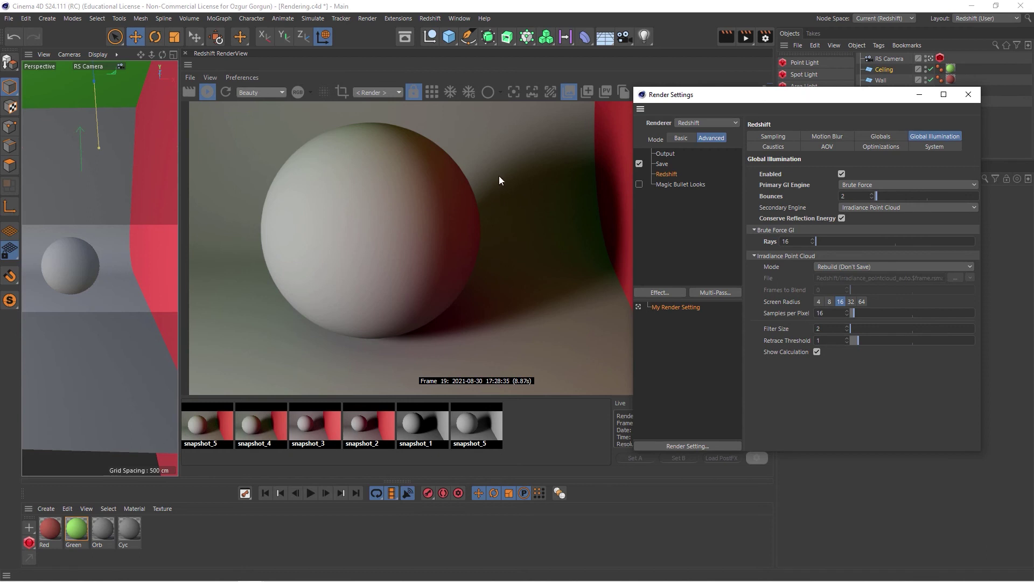
{"action": "left_click", "coordinate": [873, 208]}
{"action": "left_click", "coordinate": [890, 230]}
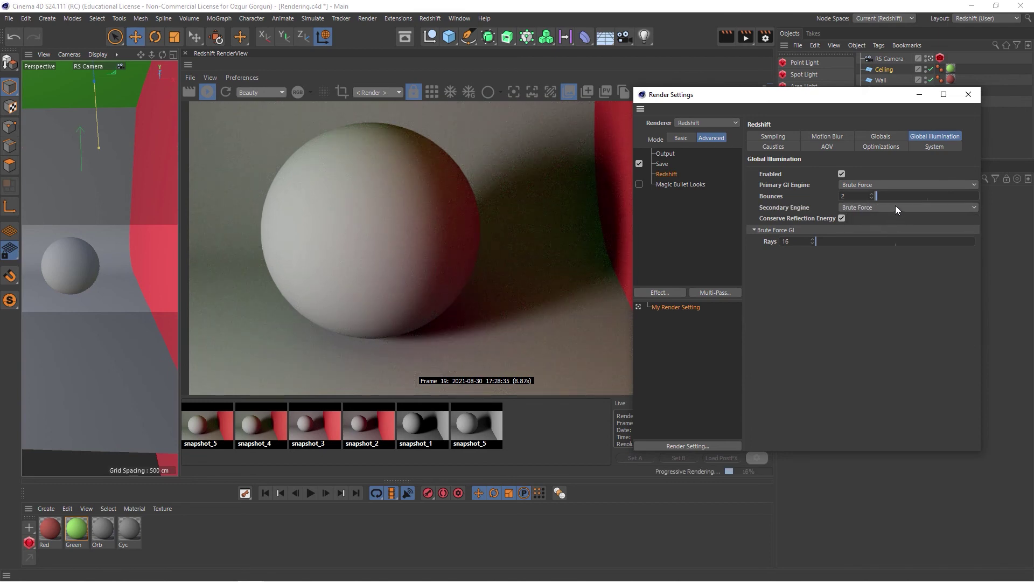
Try Irradiance Point Cloud as the secondary engine, then switch back to Brute Force.
{"action": "left_click", "coordinate": [896, 207]}
{"action": "left_click", "coordinate": [893, 218]}
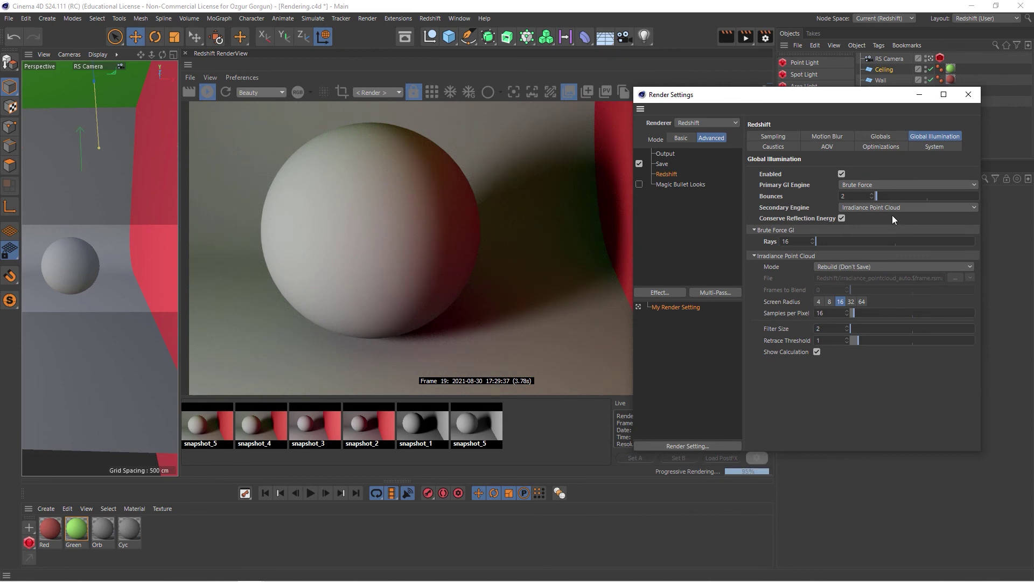
{"action": "left_click", "coordinate": [890, 209]}
{"action": "left_click", "coordinate": [879, 228]}
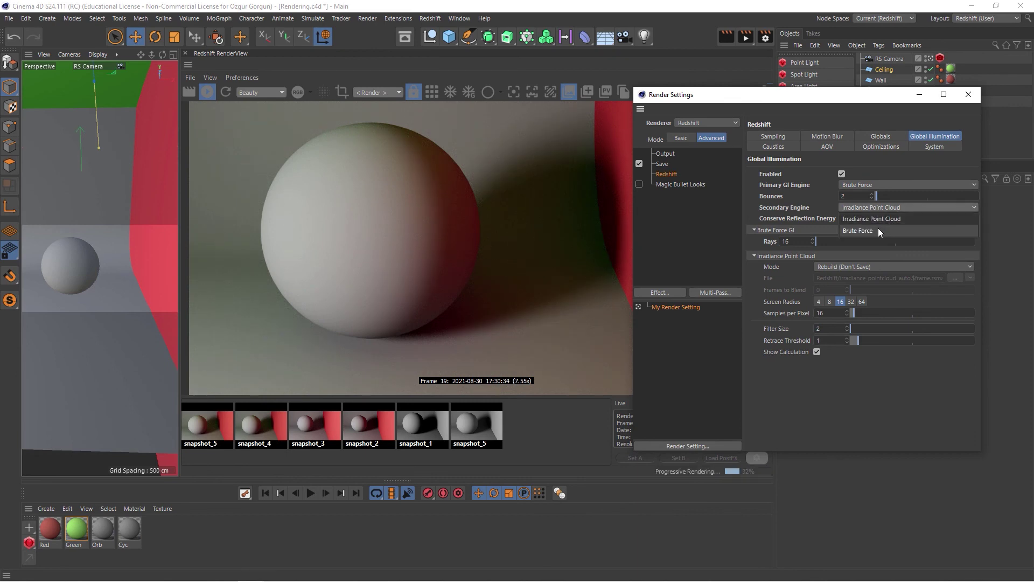